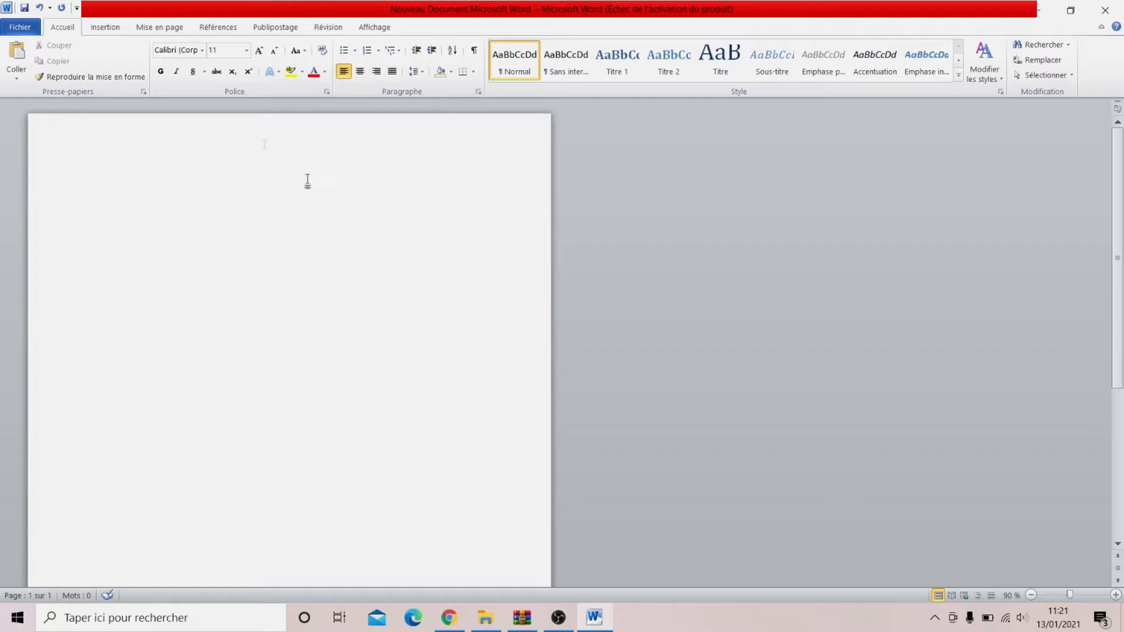
Step: Insert the picture Pizza from the Téléchargements folder into the blank document
click(105, 28)
click(147, 55)
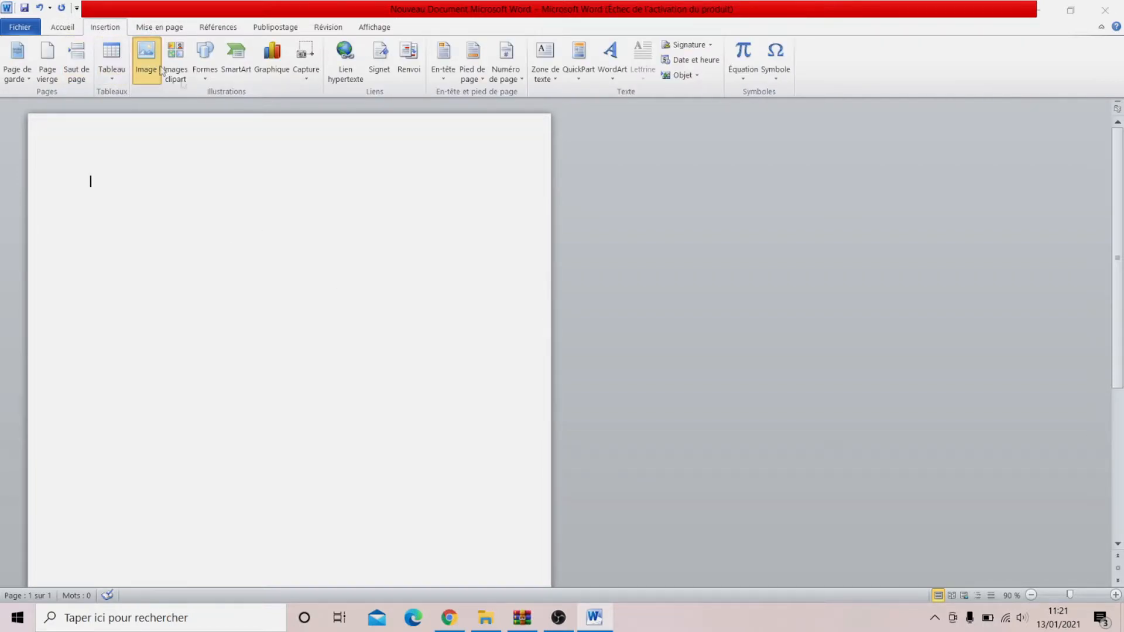
scroll(489, 199, down, 2)
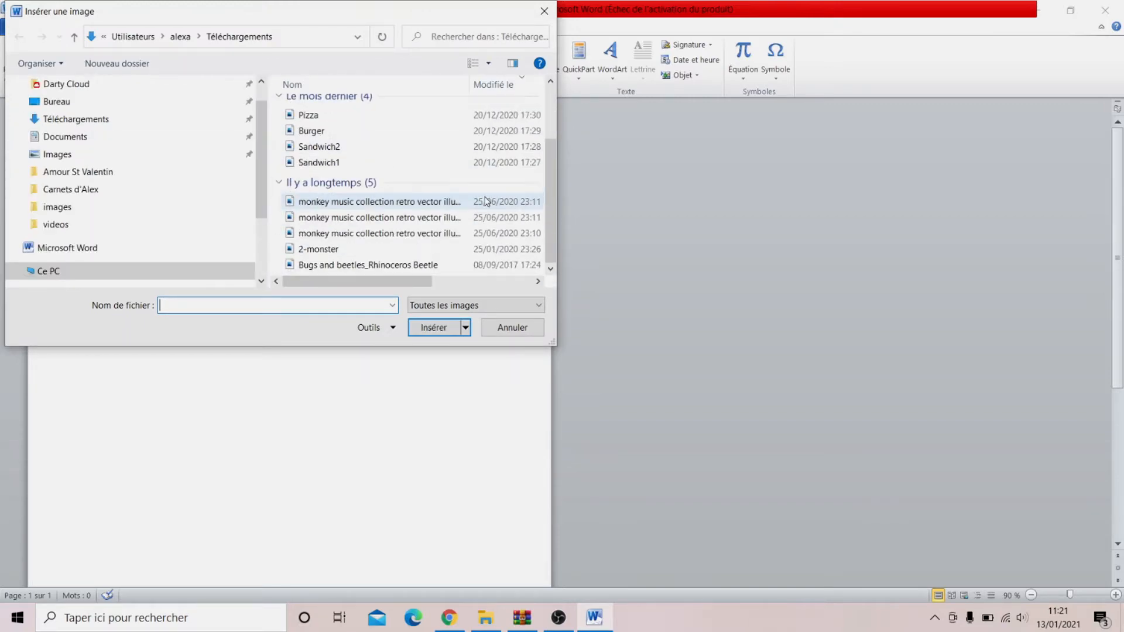
scroll(485, 201, up, 2)
scroll(478, 201, down, 1)
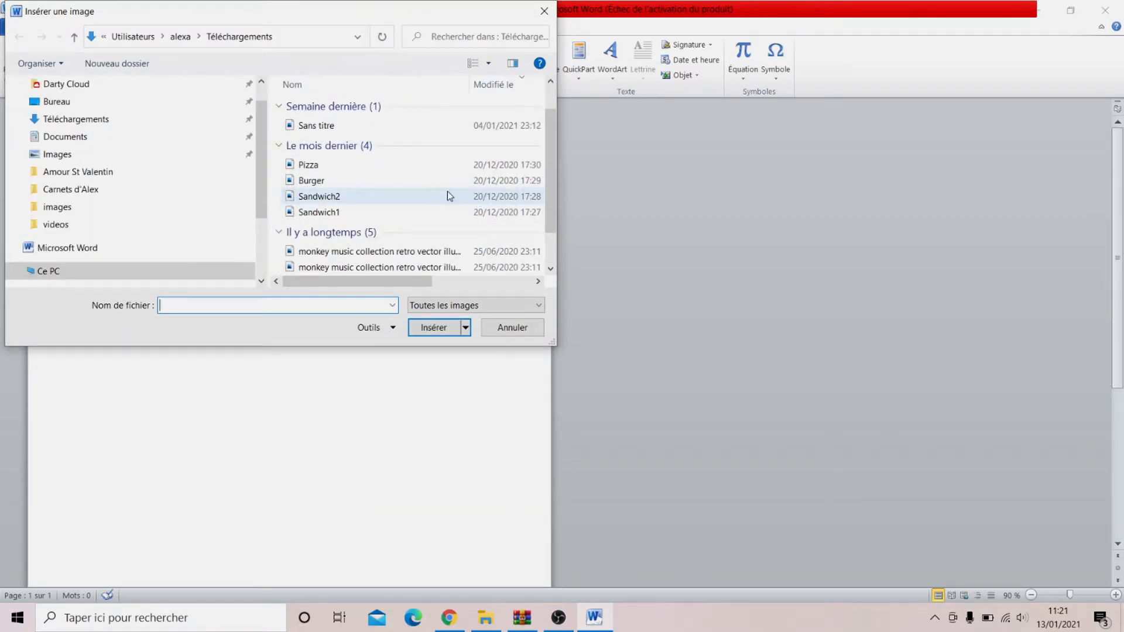
click(320, 164)
click(440, 327)
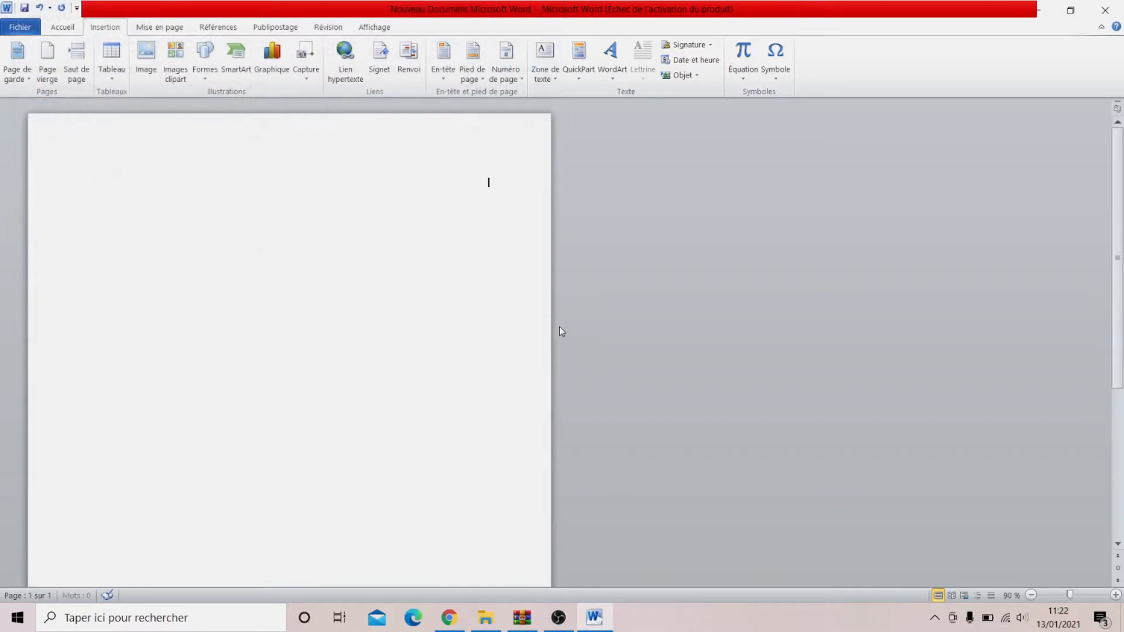
click(526, 299)
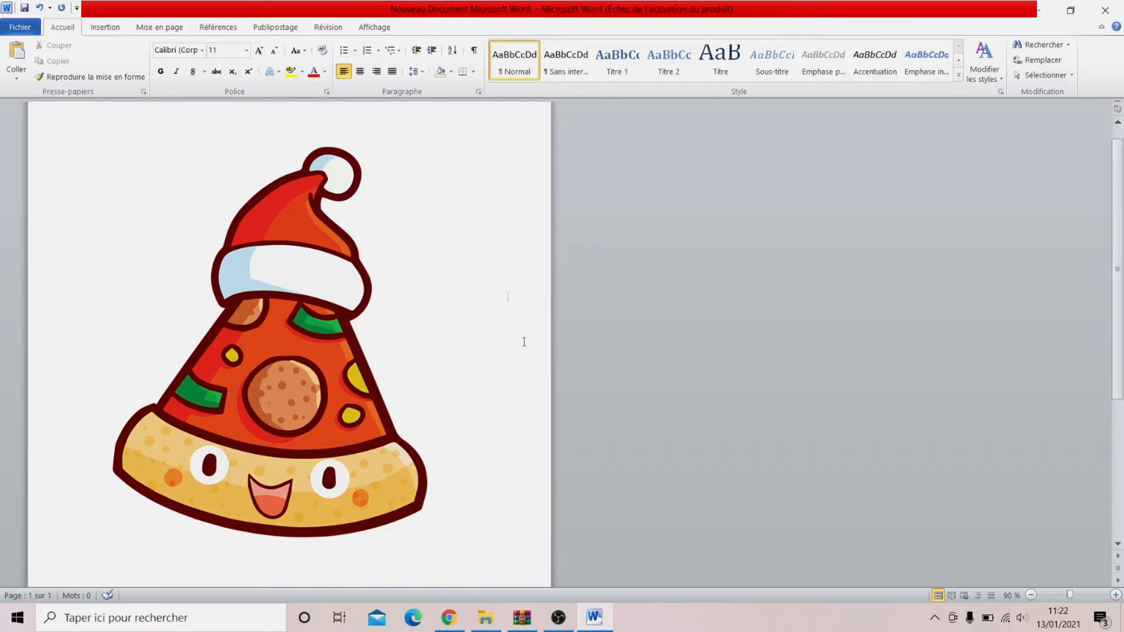
Step: Recolour the pizza picture with the preset Noir et blanc : 25 %
click(476, 315)
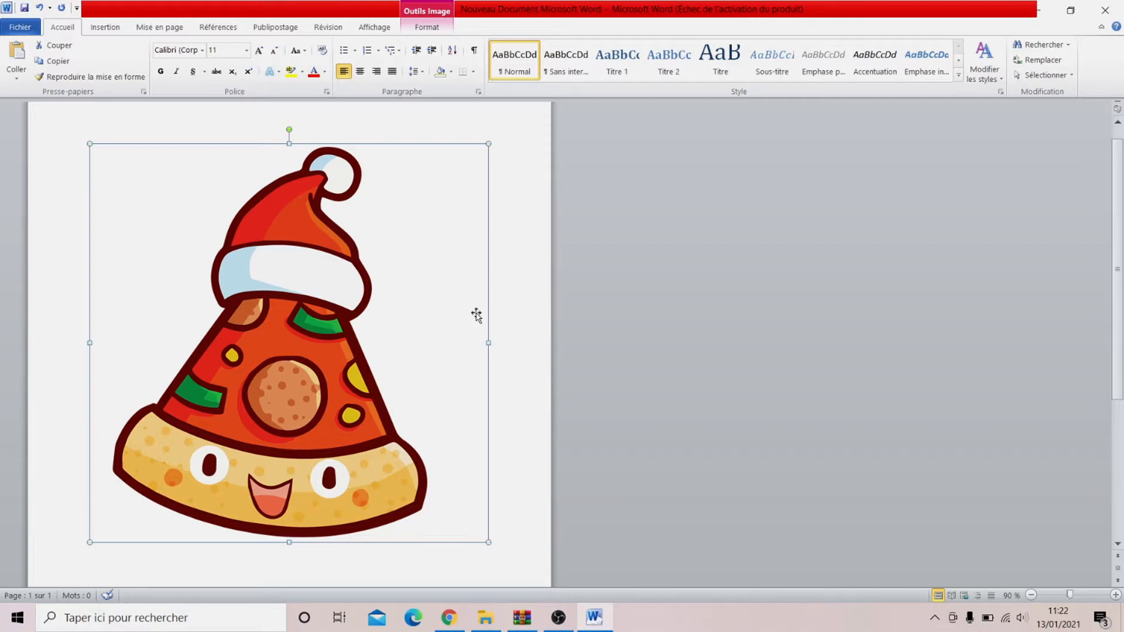
right_click(335, 358)
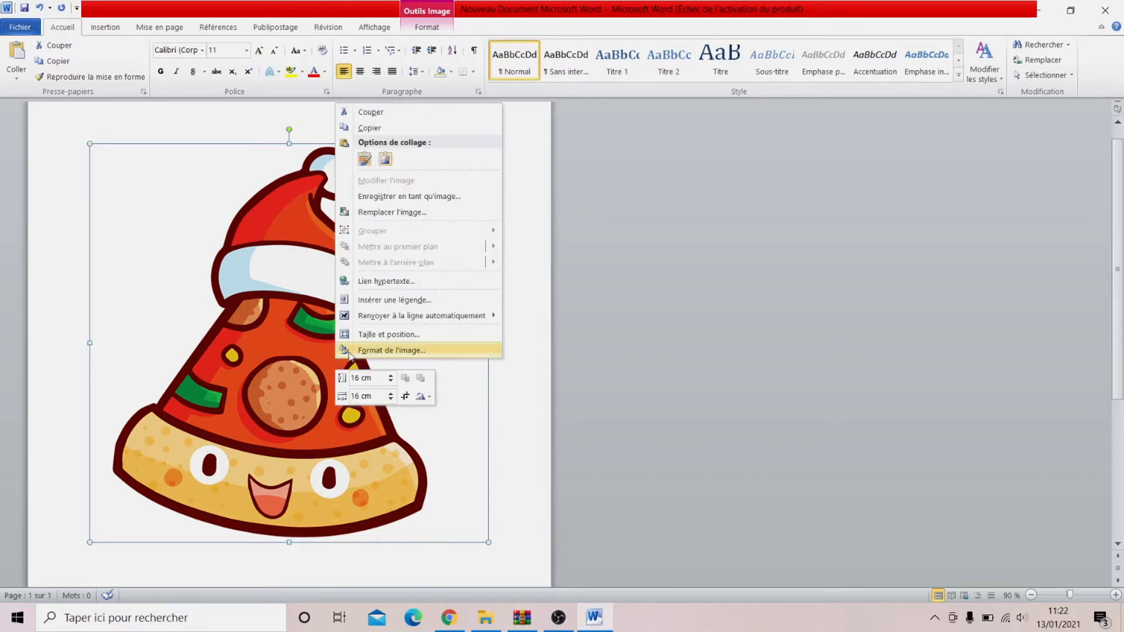
click(369, 351)
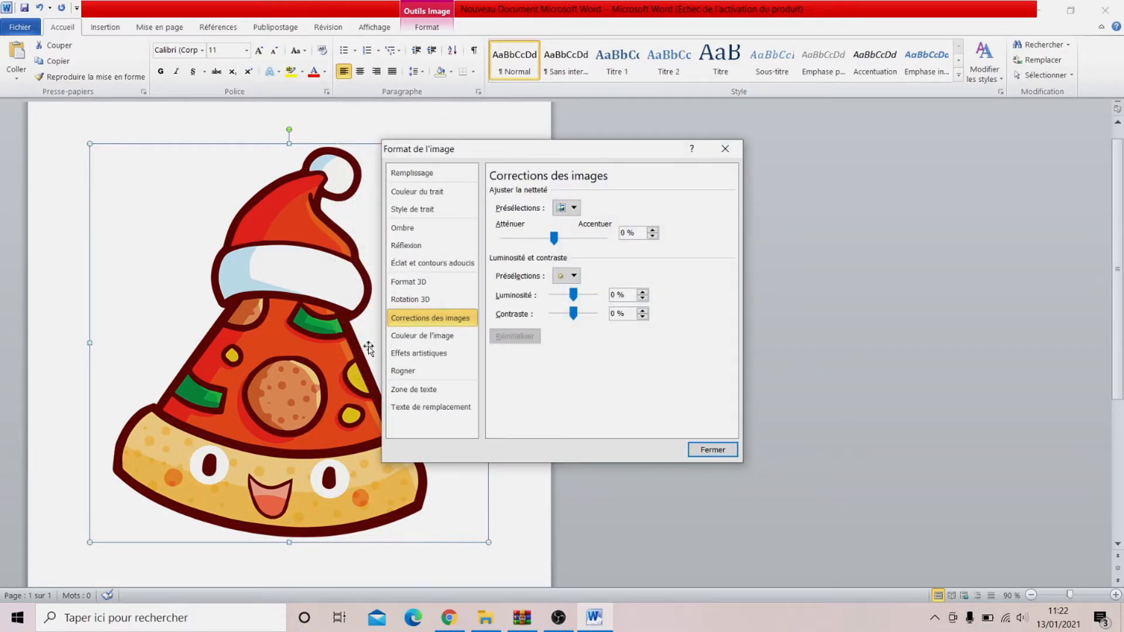
click(451, 342)
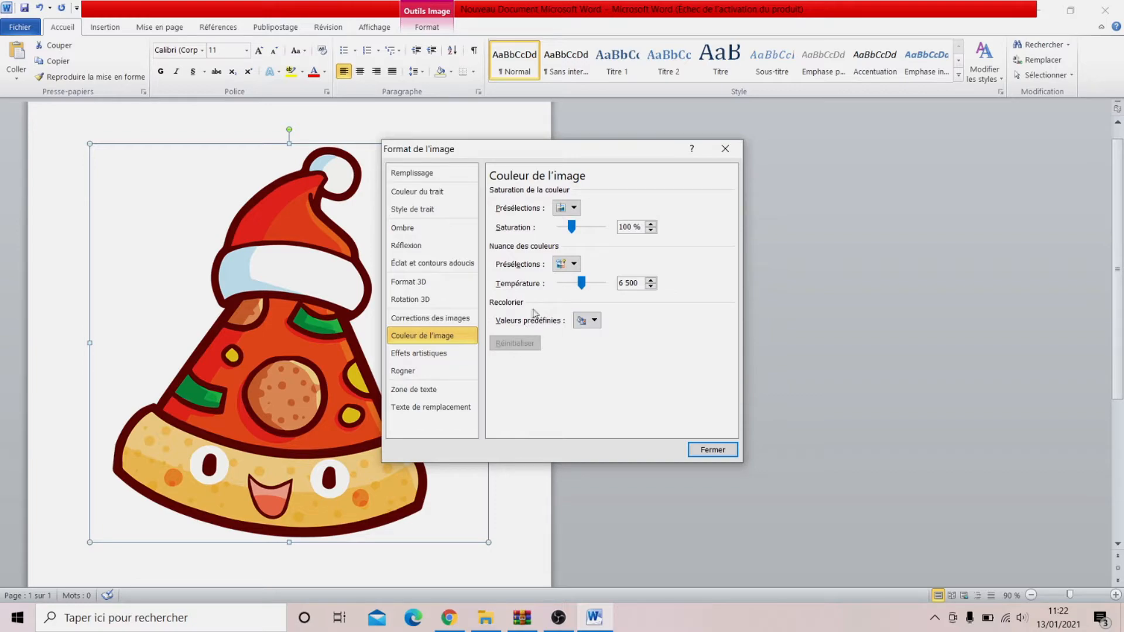
click(587, 320)
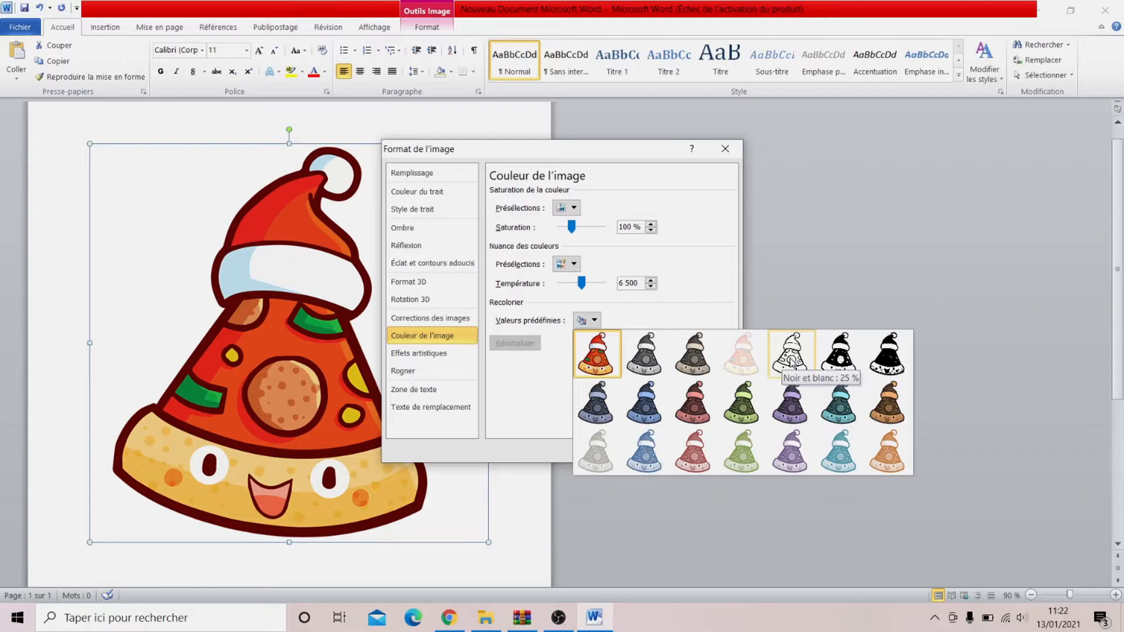
click(791, 357)
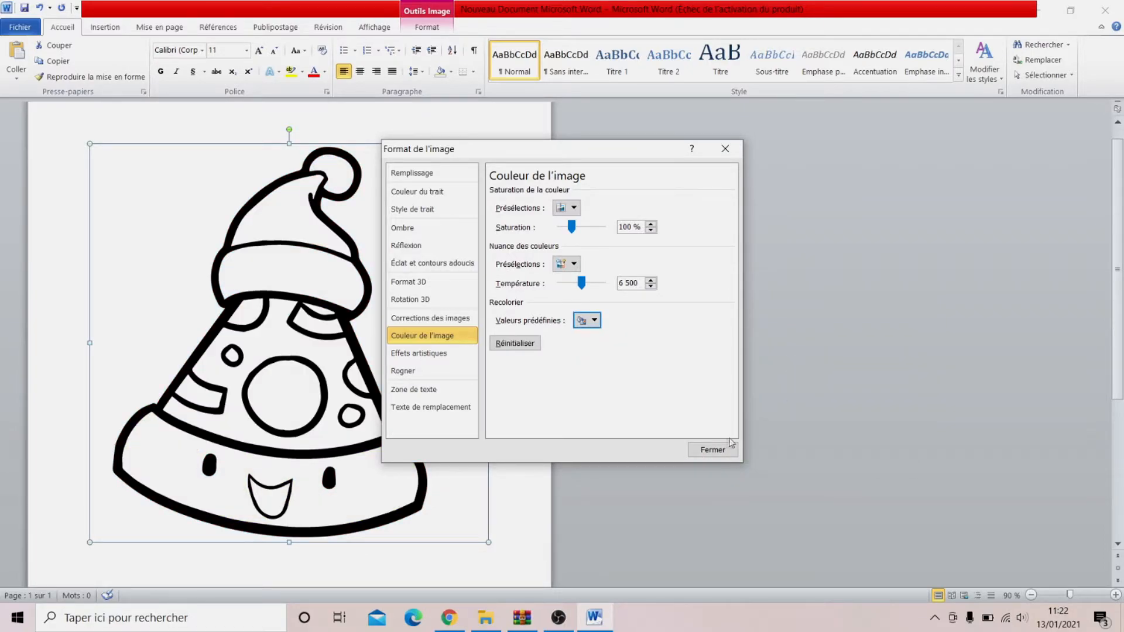
click(713, 449)
click(529, 370)
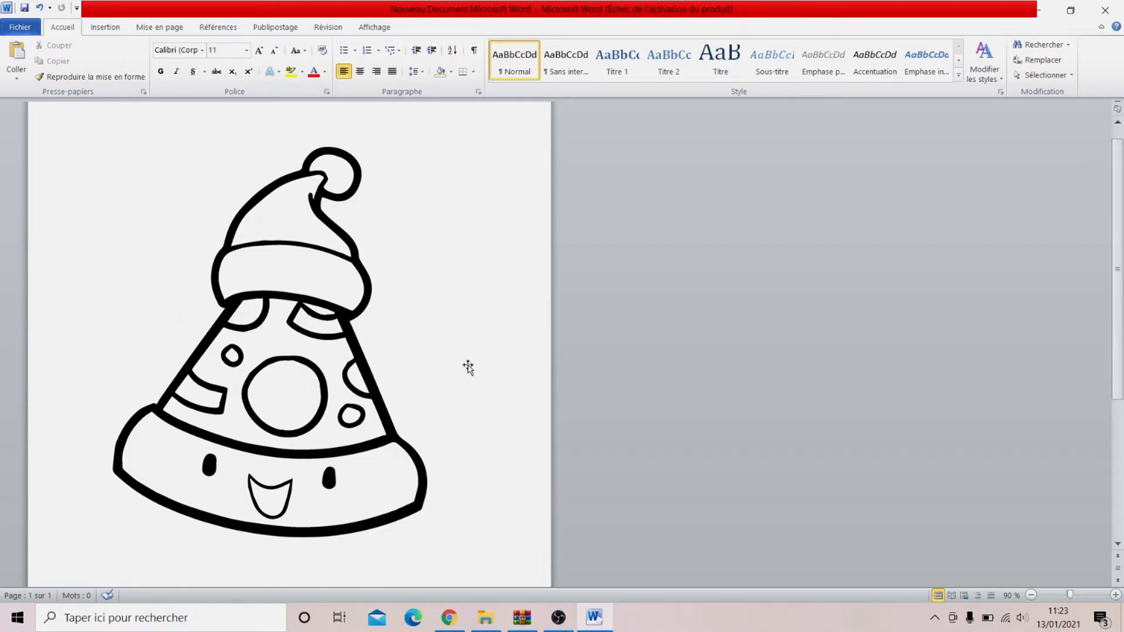
Step: Insert the picture Burger after the pizza drawing
scroll(477, 380, down, 3)
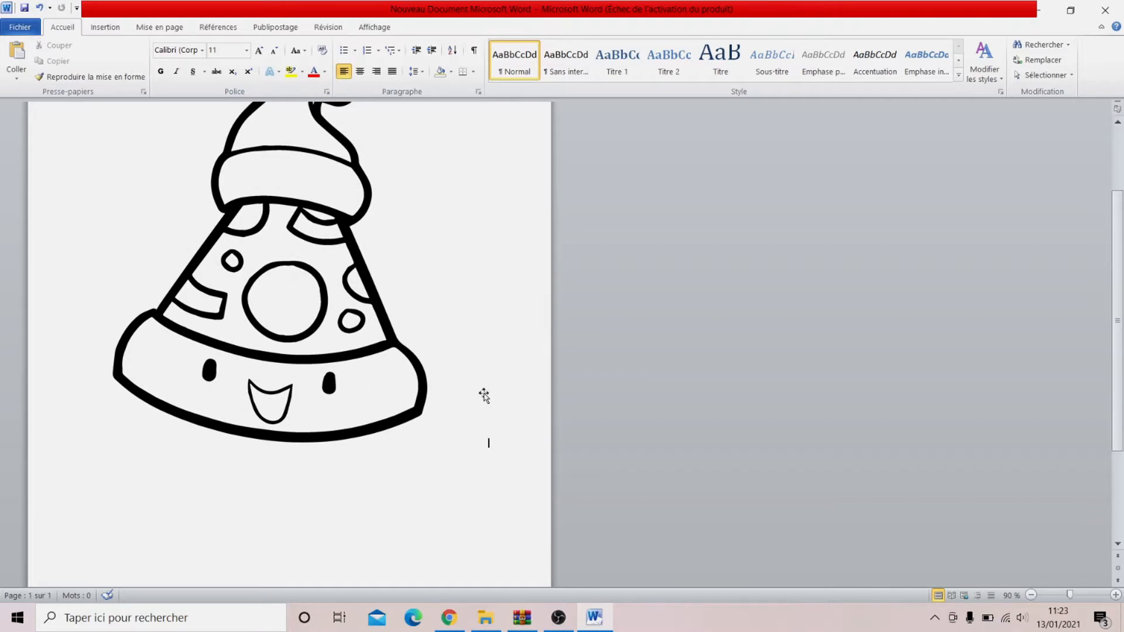
scroll(483, 396, up, 1)
scroll(484, 357, up, 1)
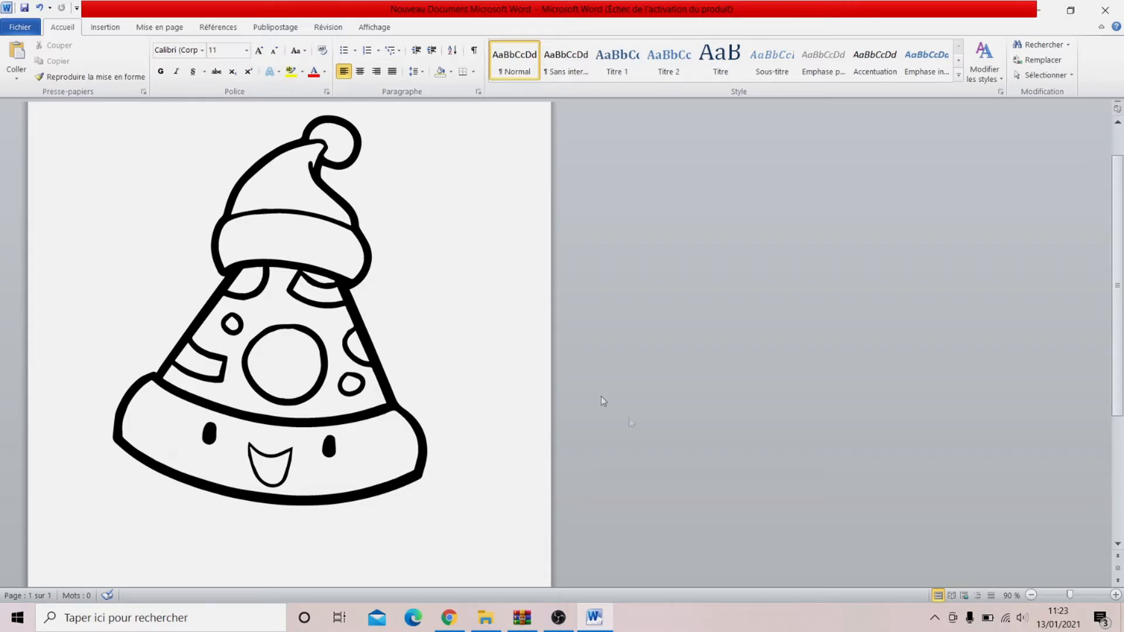
scroll(516, 444, down, 5)
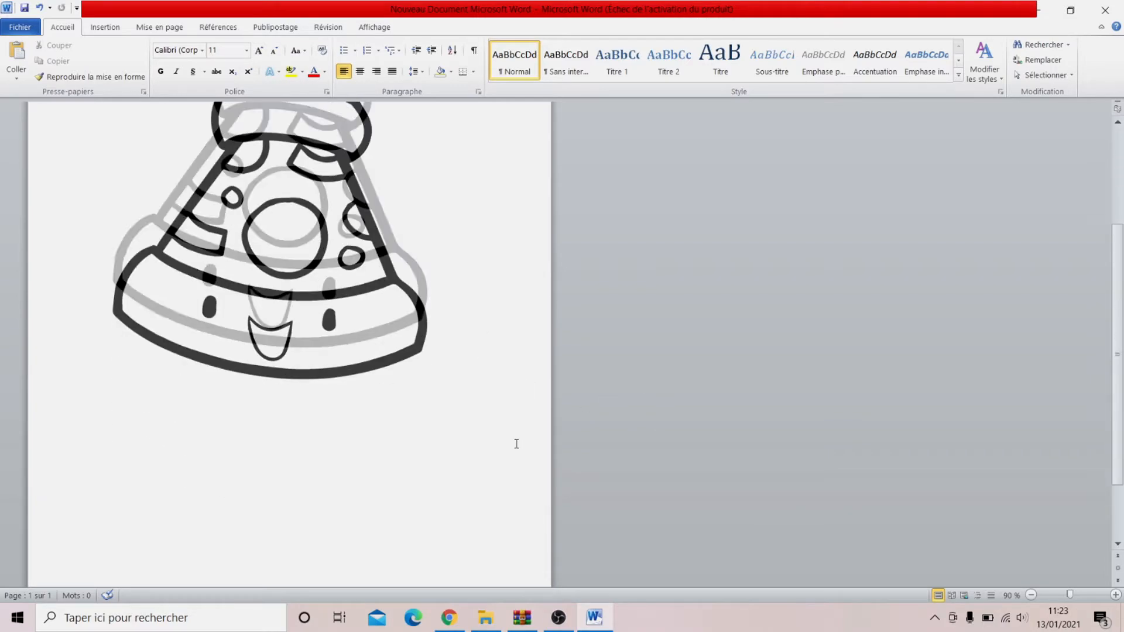
click(105, 28)
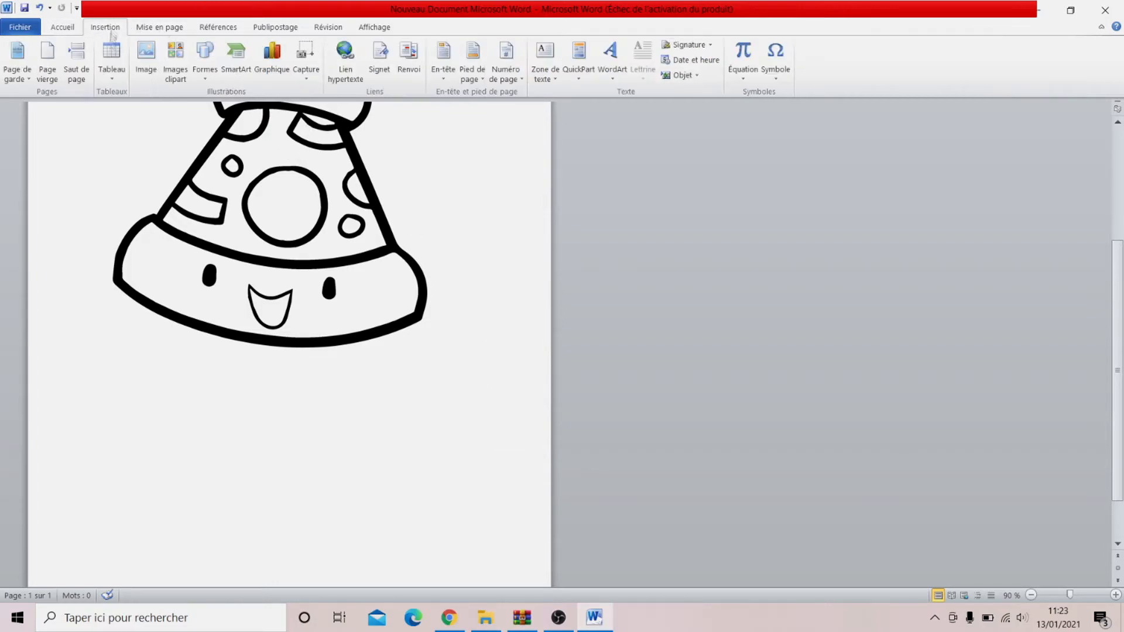
click(145, 57)
click(330, 224)
click(436, 327)
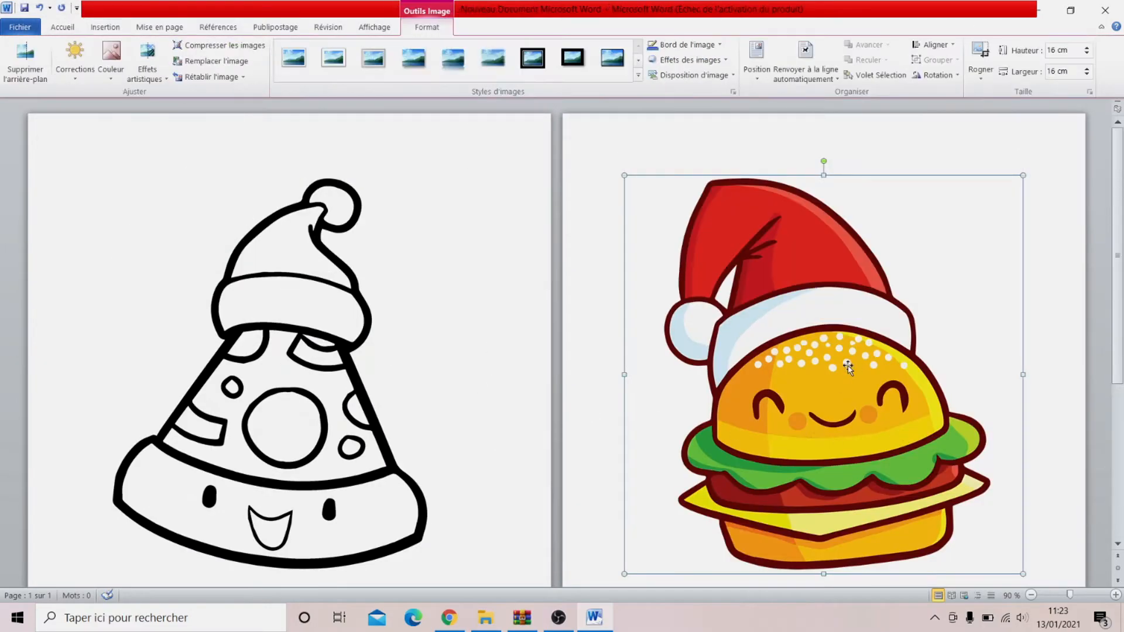
Step: Recolour the burger picture with a black-and-white preset so that only its outlines remain
right_click(843, 374)
click(903, 358)
click(422, 335)
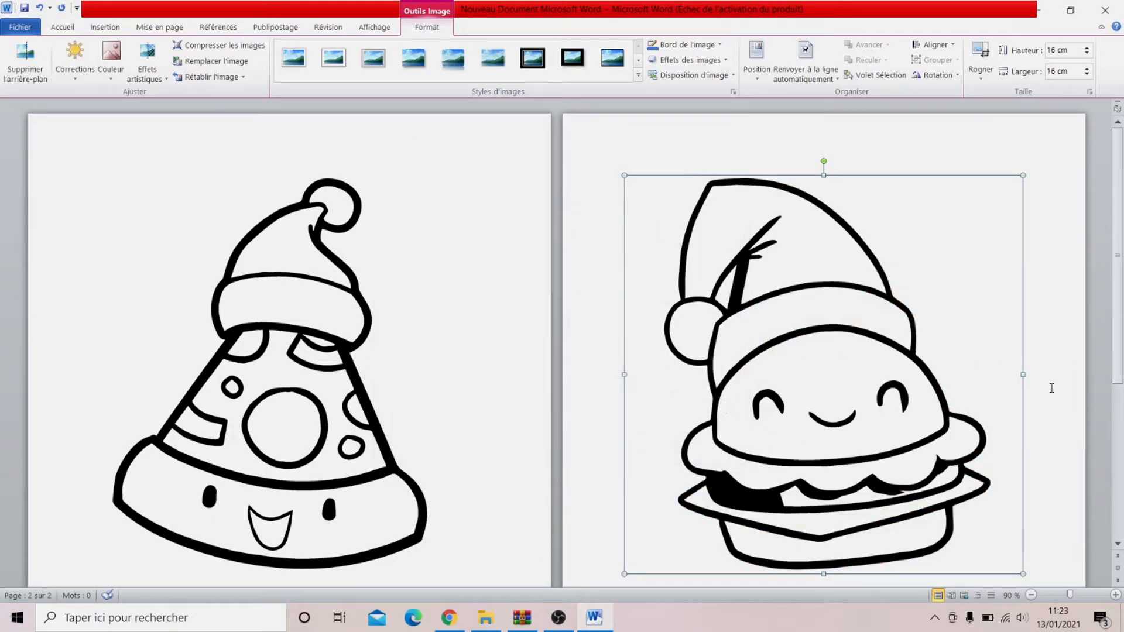
click(1051, 387)
Step: Insert the picture Sandwich2 after the burger drawing
scroll(1051, 388, down, 3)
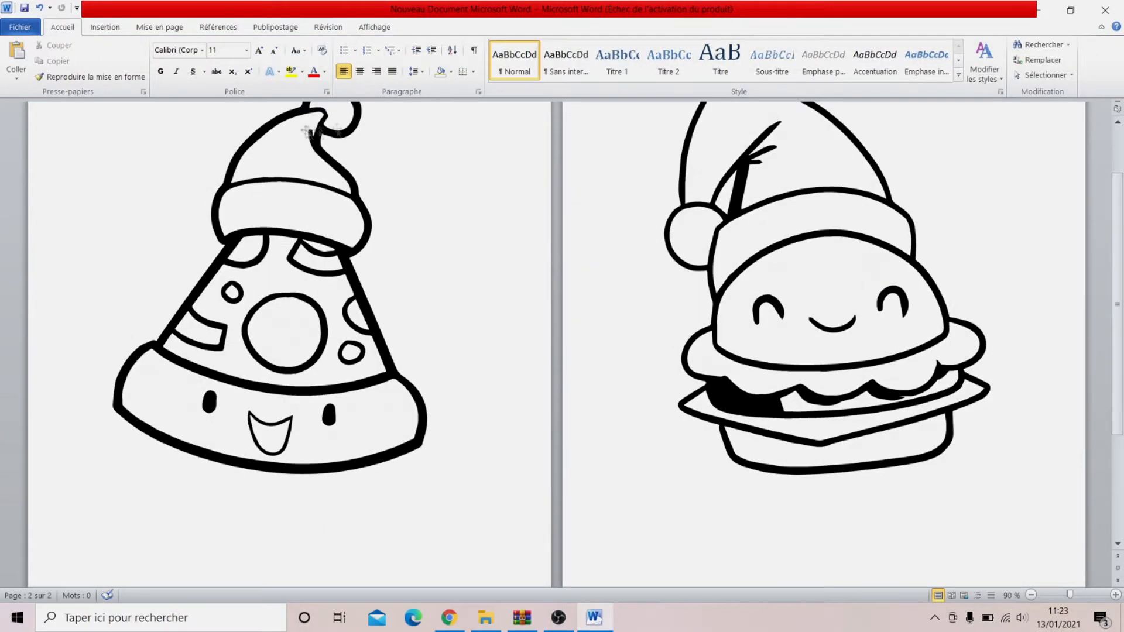
click(105, 27)
click(145, 59)
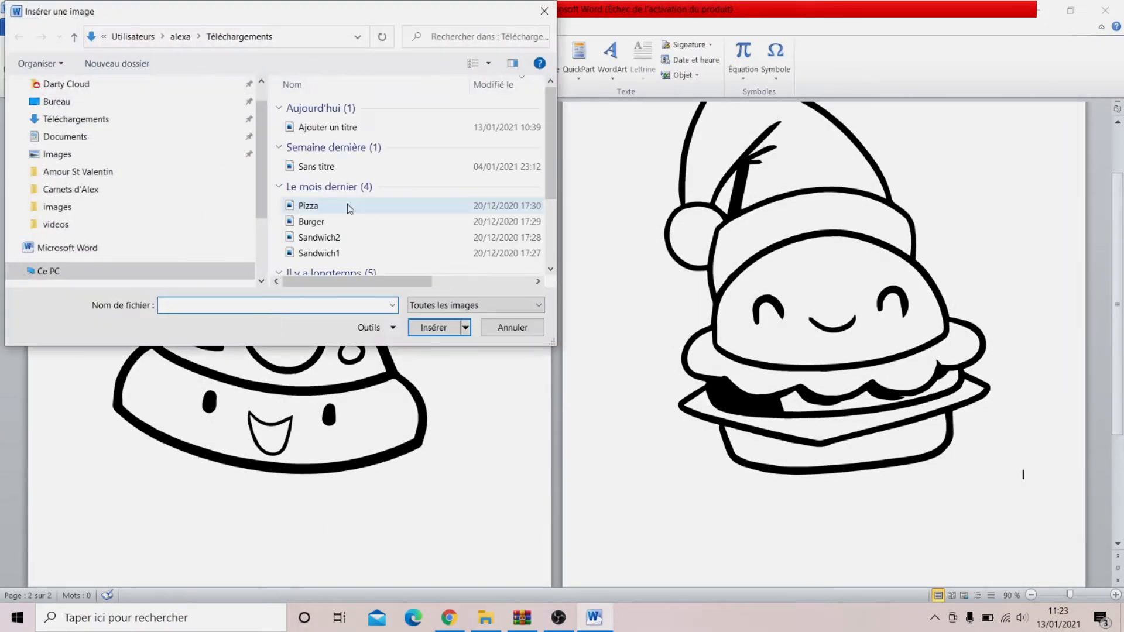
click(326, 239)
click(434, 324)
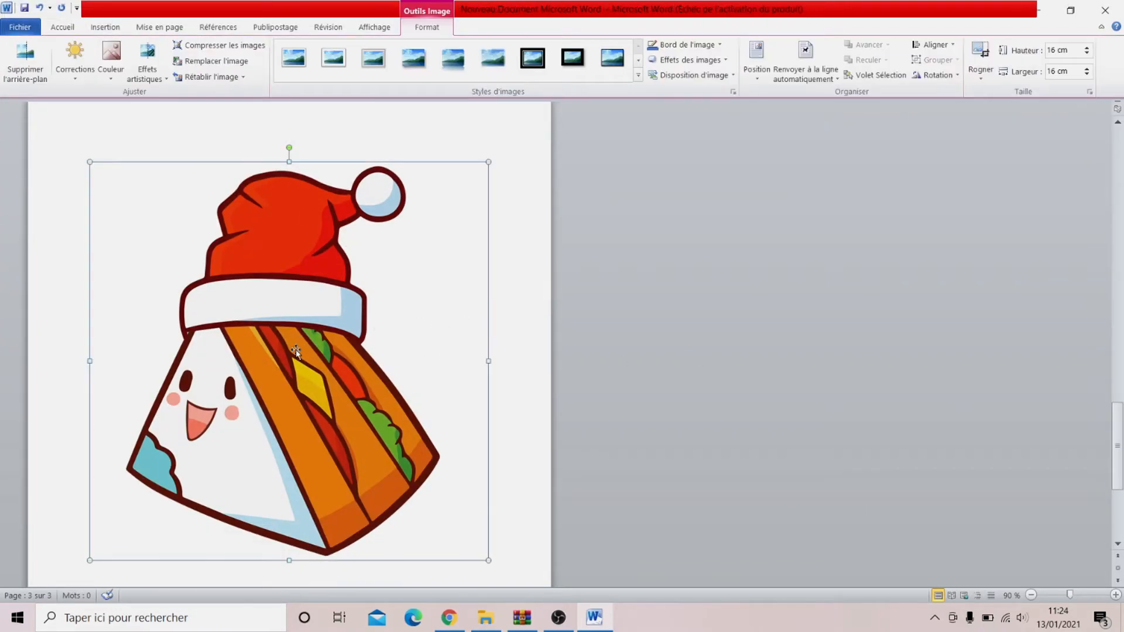
Step: Recolour the sandwich picture with a black-and-white preset so that only its outlines remain
right_click(297, 96)
click(337, 344)
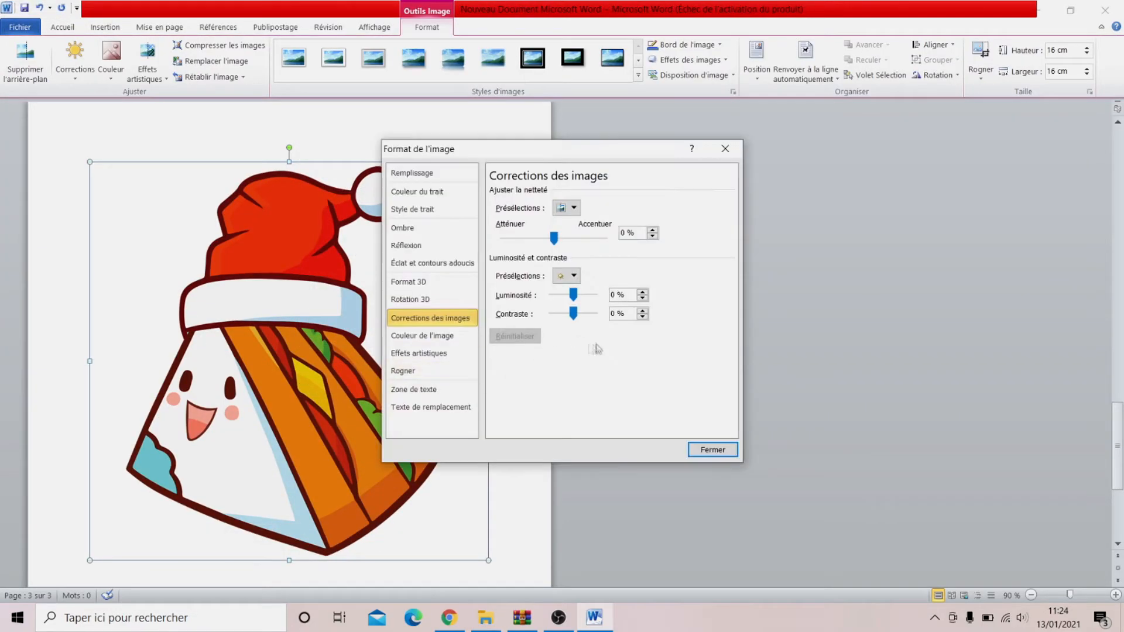
click(421, 336)
click(587, 320)
click(645, 402)
click(712, 451)
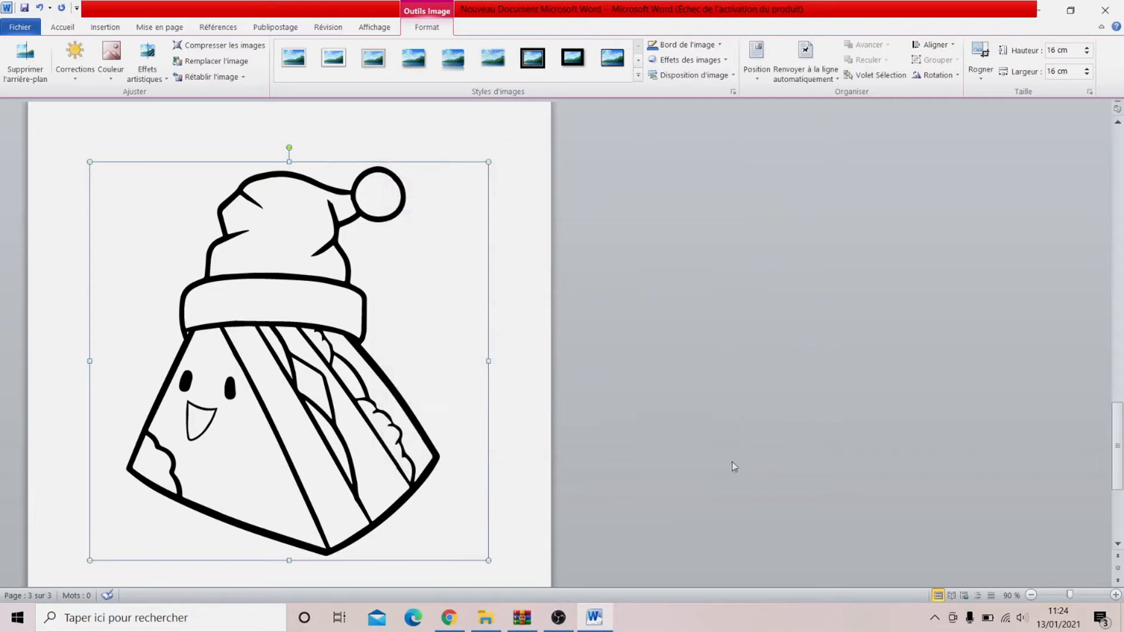
click(537, 392)
Step: Copy the black-and-white pizza drawing from the first page of the Word document
scroll(503, 398, up, 10)
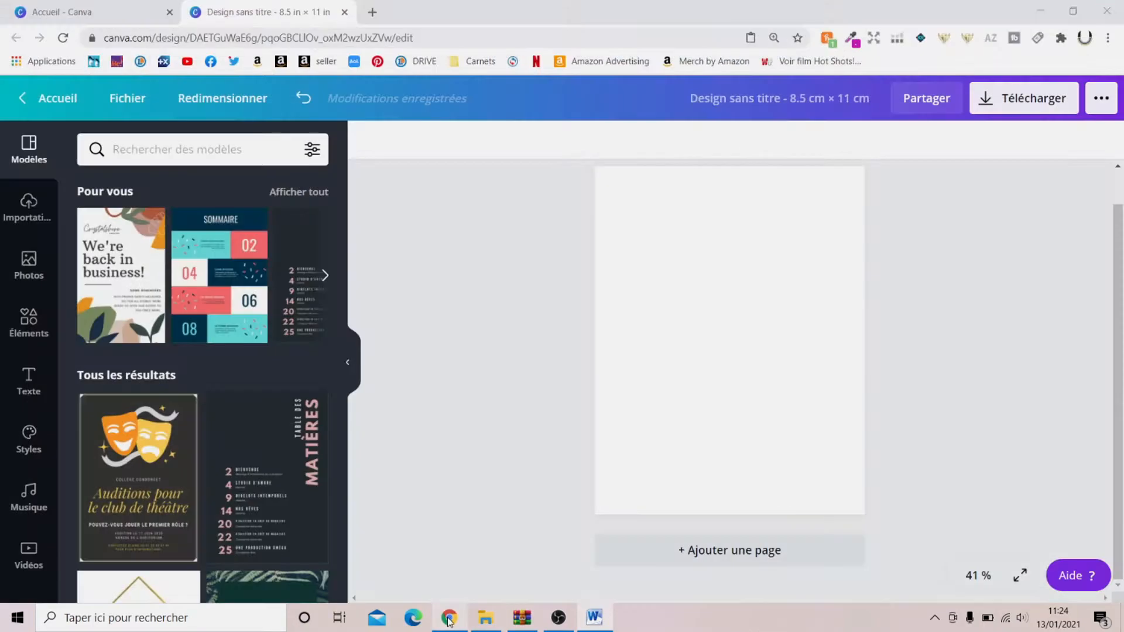
click(449, 618)
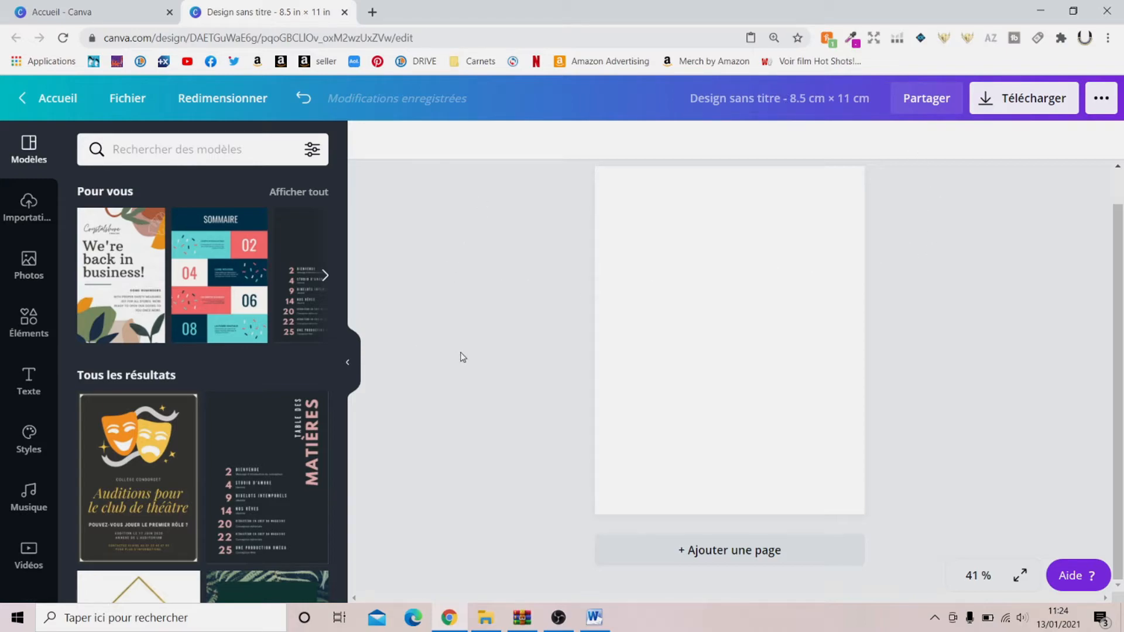
click(594, 618)
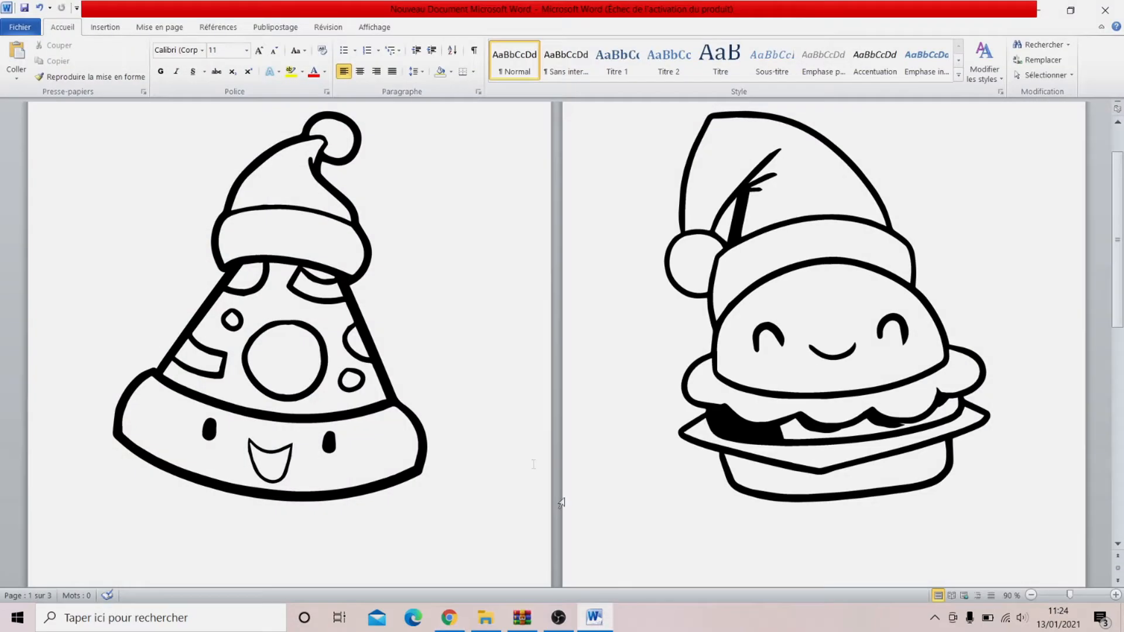
click(265, 331)
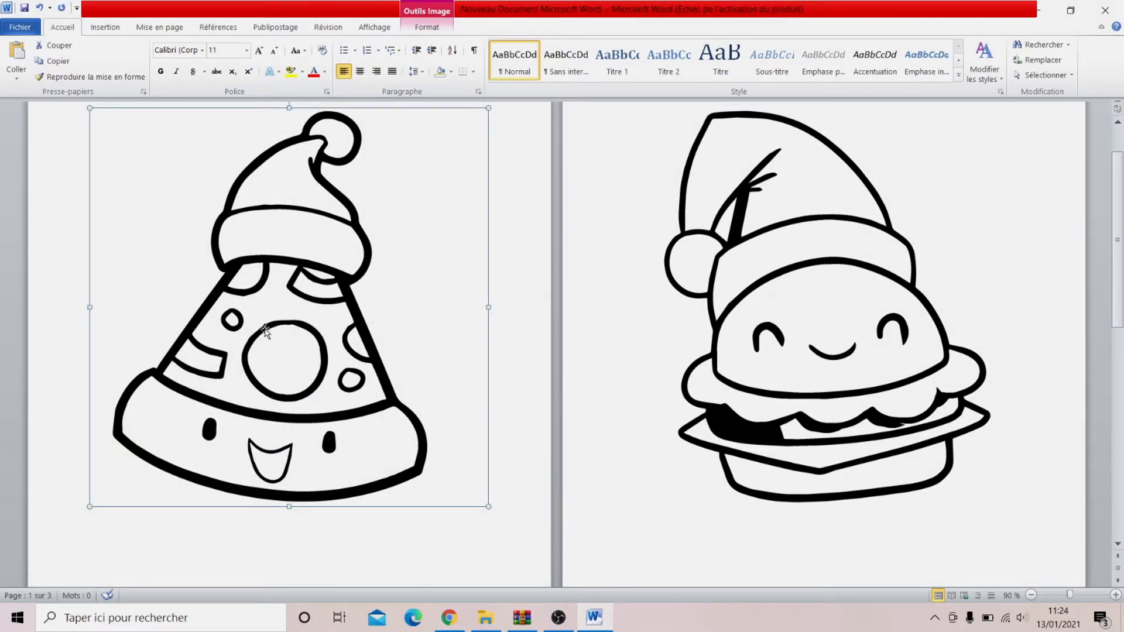
right_click(266, 332)
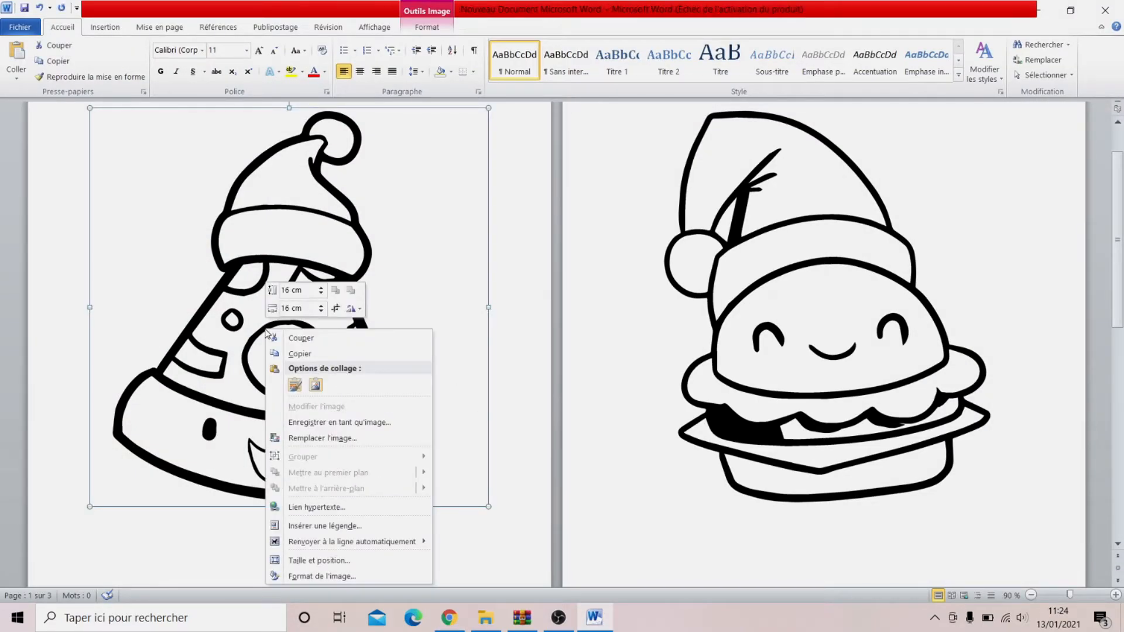
click(300, 354)
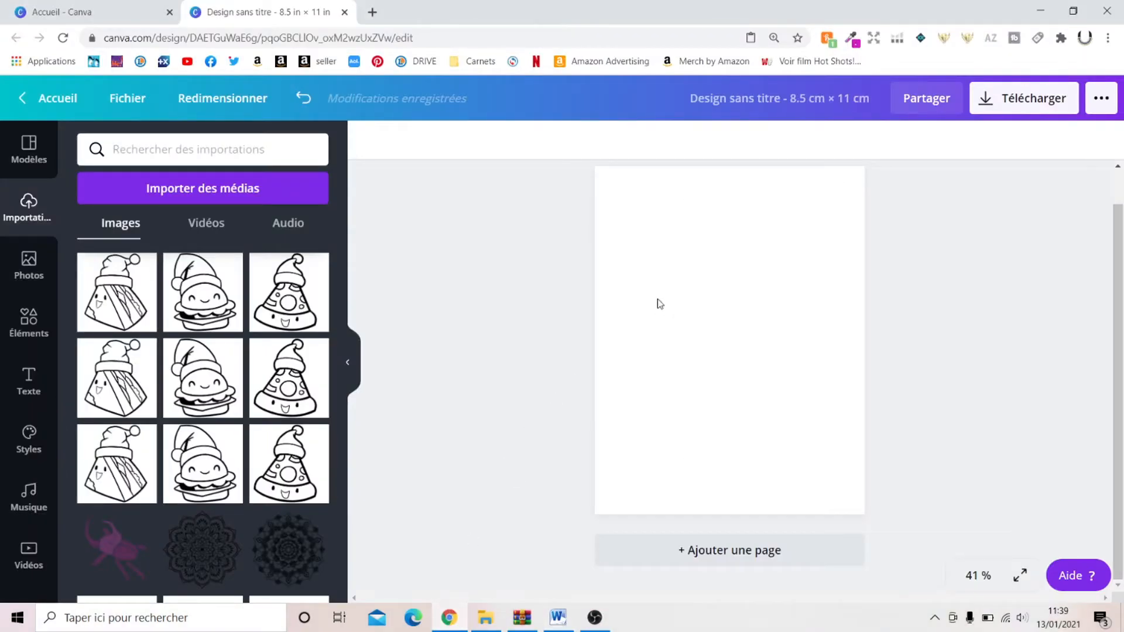
Step: Switch to the Canva design and paste the copied pizza drawing onto its blank page
right_click(659, 304)
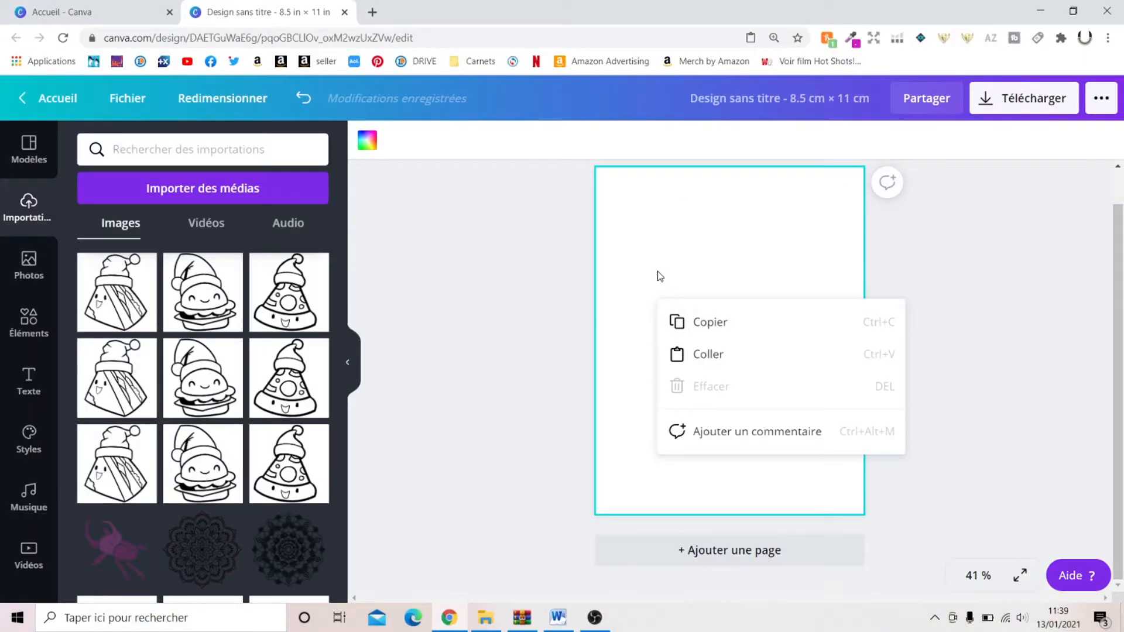
click(626, 284)
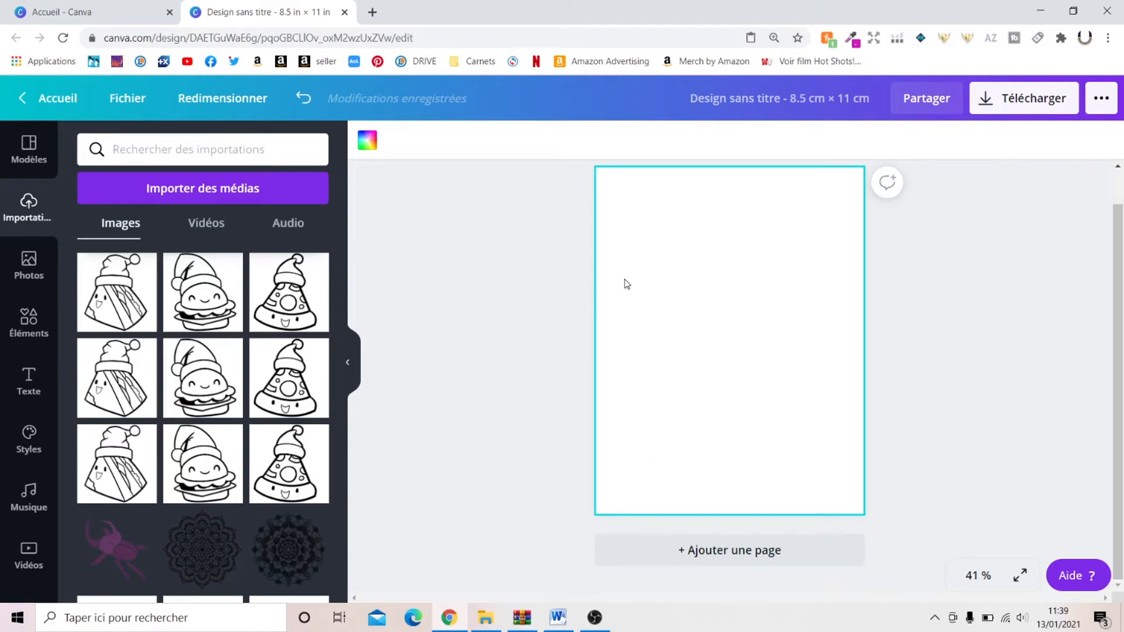
key(ctrl+v)
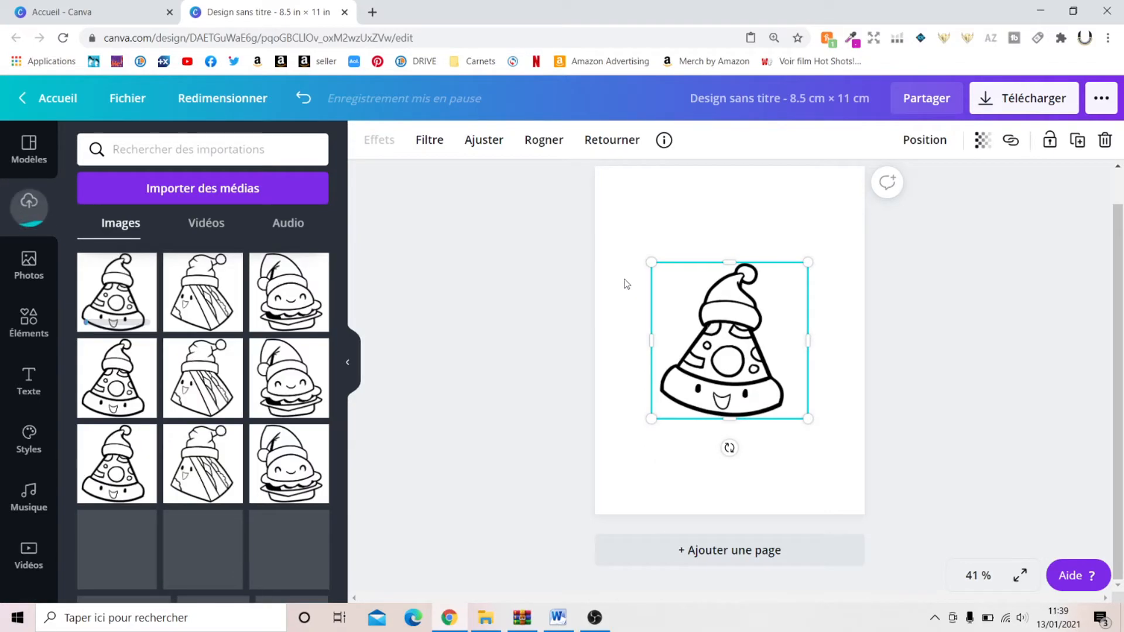
Step: Move the pizza drawing to the upper left of the page and tilt it slightly counter-clockwise
mouse_move(687, 263)
mouse_down()
mouse_move(660, 234)
mouse_move(657, 249)
mouse_move(701, 275)
mouse_move(686, 279)
mouse_up()
drag(687, 379, 721, 374)
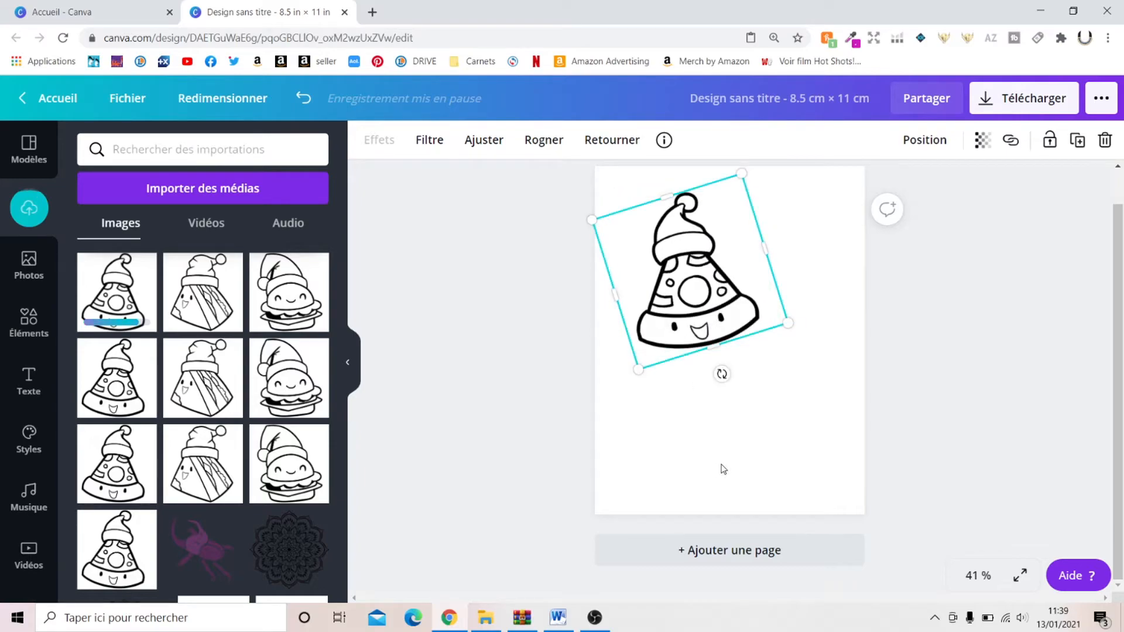
click(783, 393)
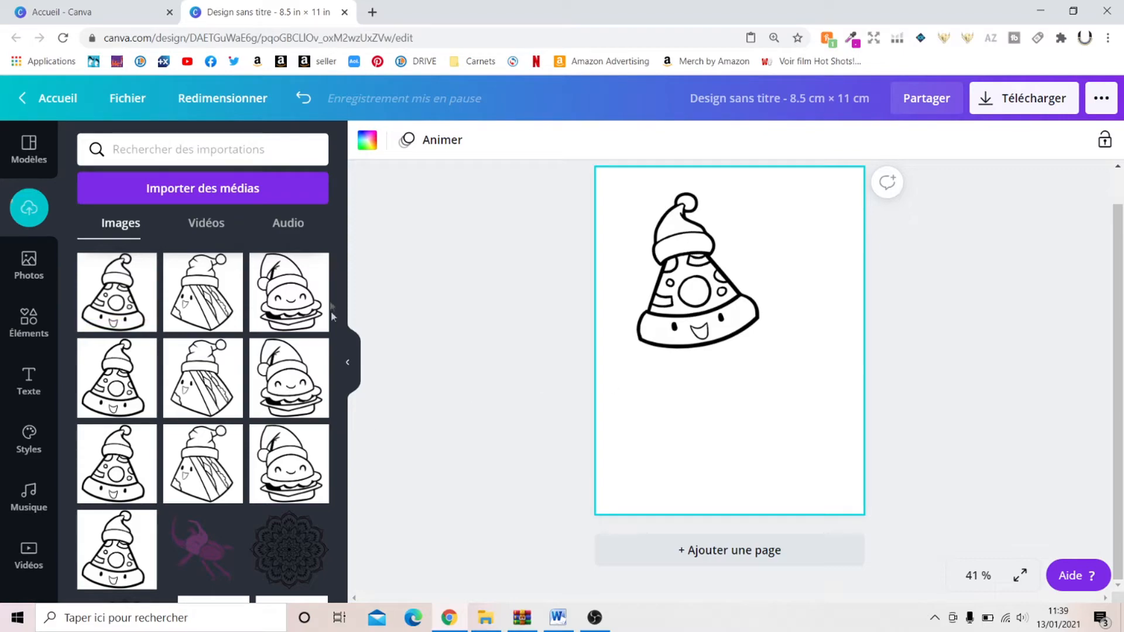
Step: Add the sandwich and burger drawings from the uploads, placing the sandwich beside the pizza and the burger below it
click(222, 392)
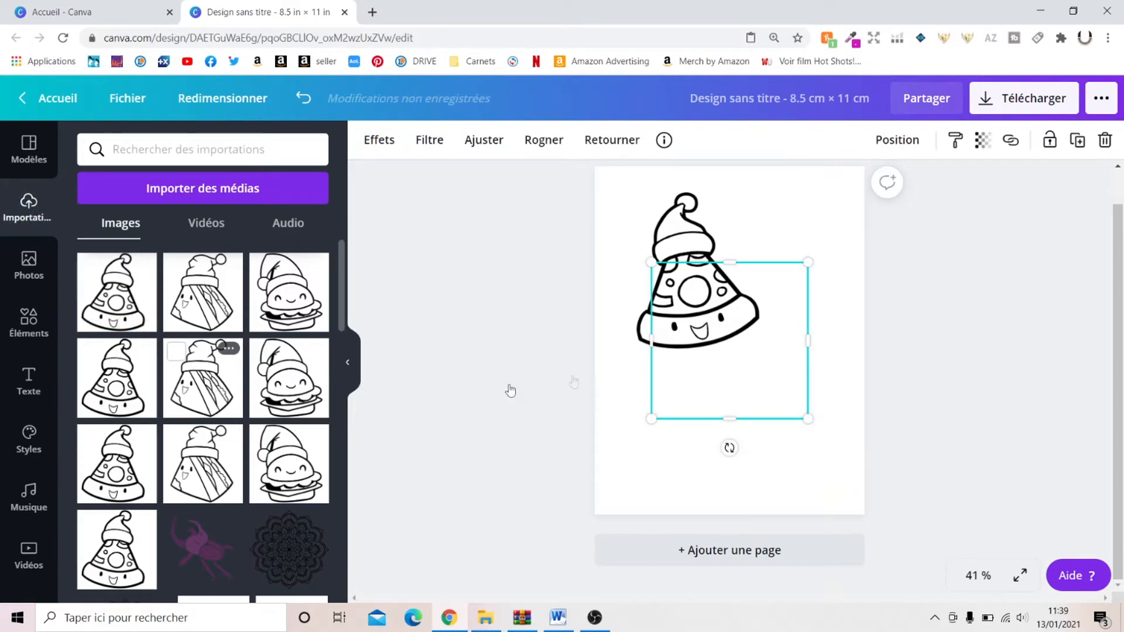
drag(717, 316, 780, 281)
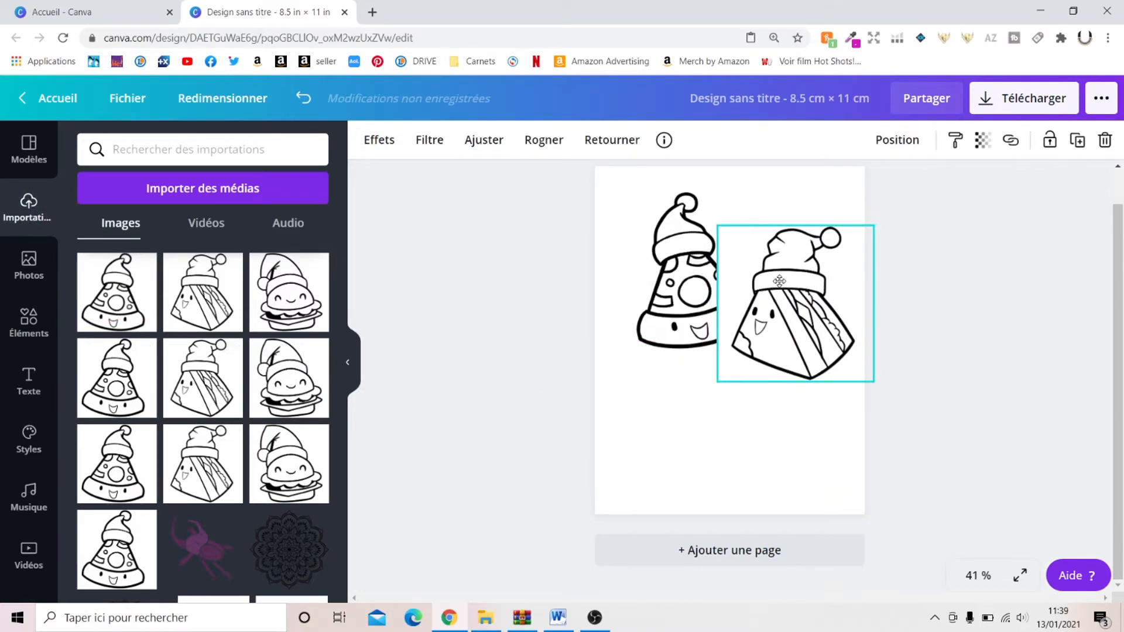
click(291, 389)
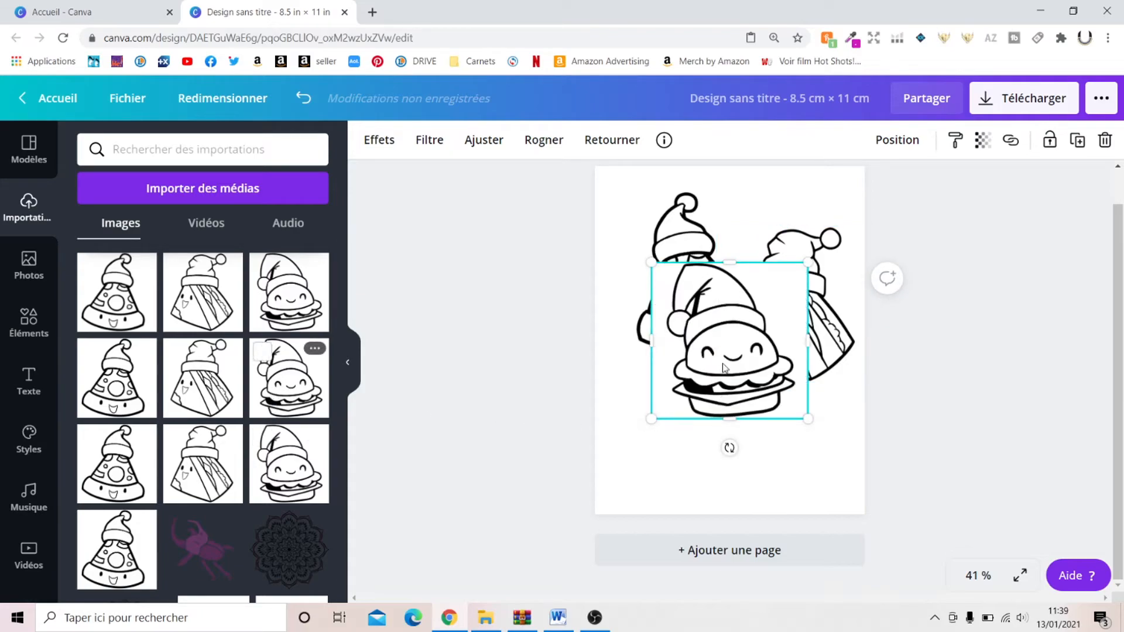
drag(742, 392, 683, 440)
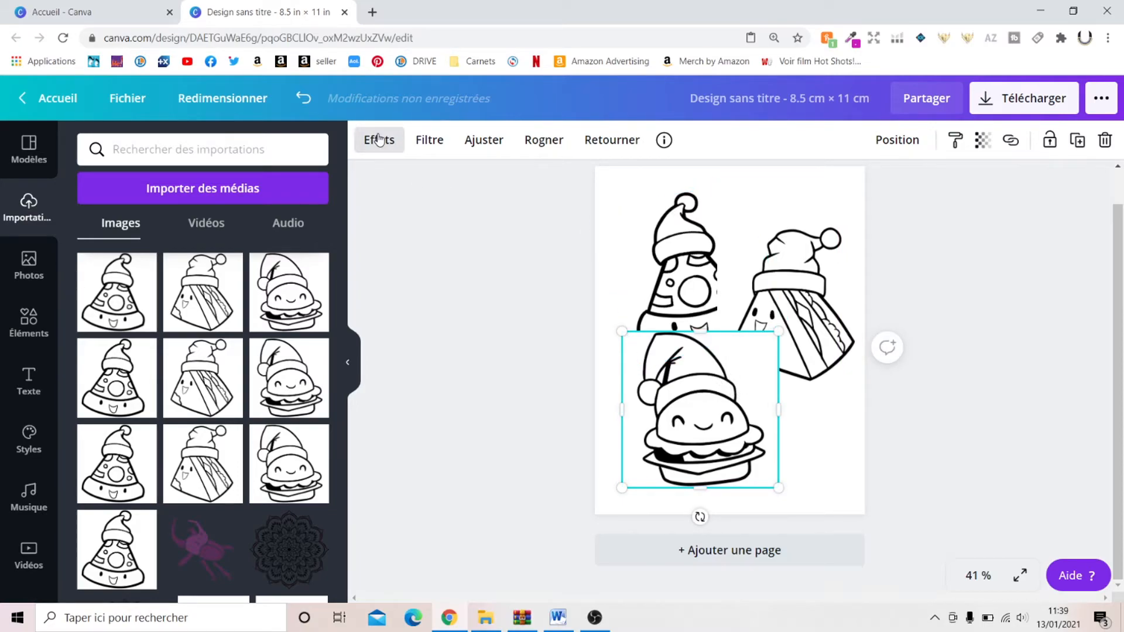
Step: Remove the burger drawing's background, and arrange the burger smaller and tilted slightly counter-clockwise below the pizza
click(401, 153)
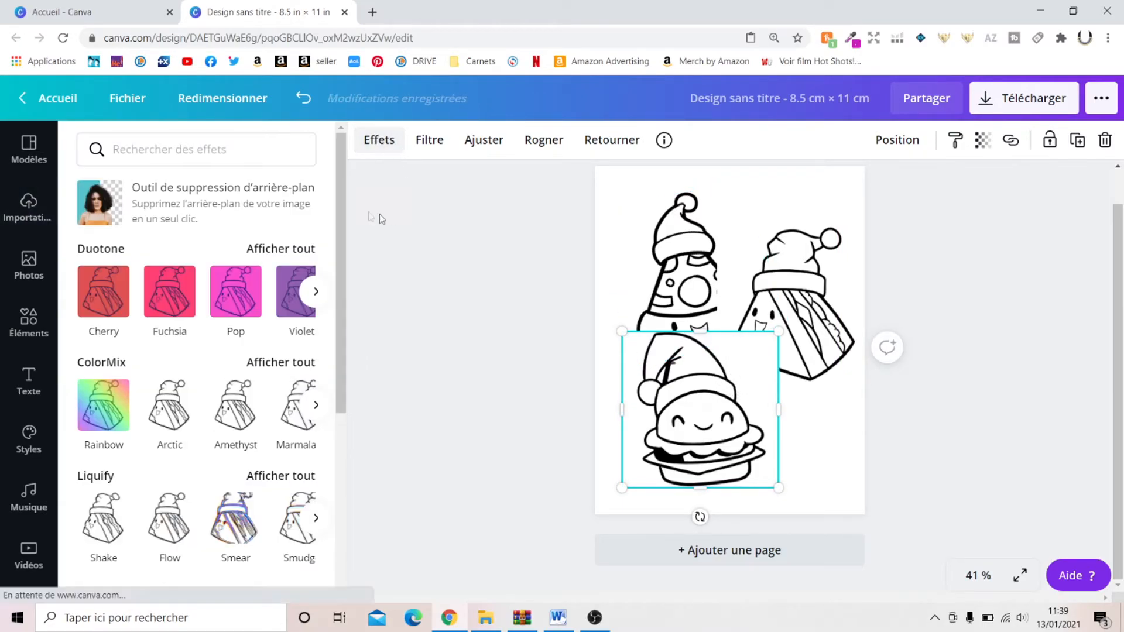
click(234, 199)
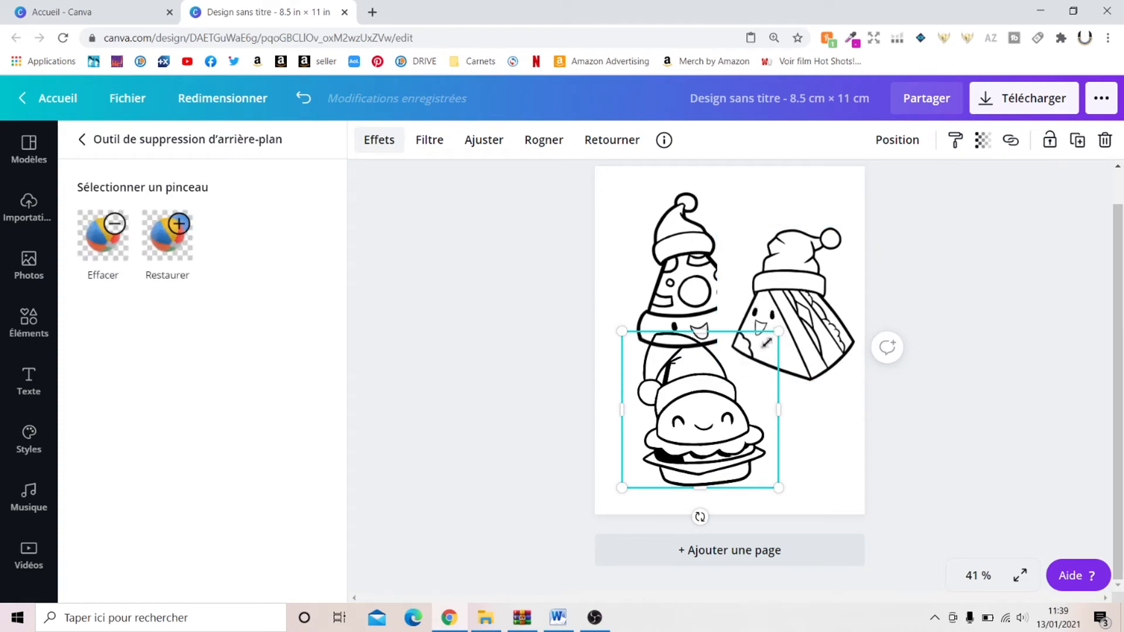
drag(766, 342, 739, 369)
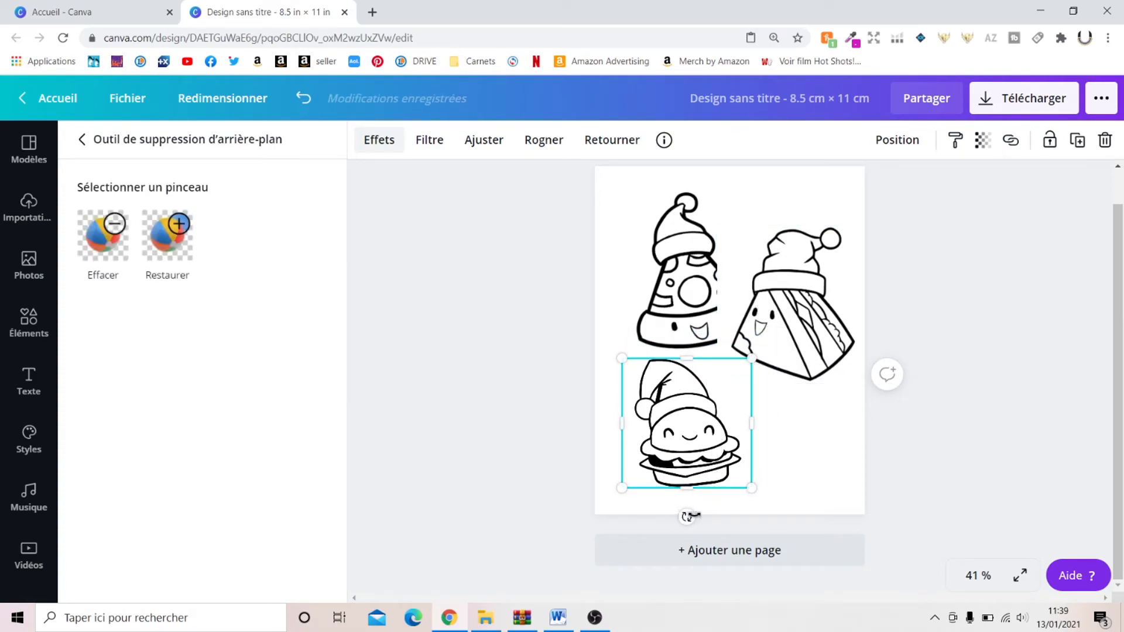
drag(688, 516, 706, 519)
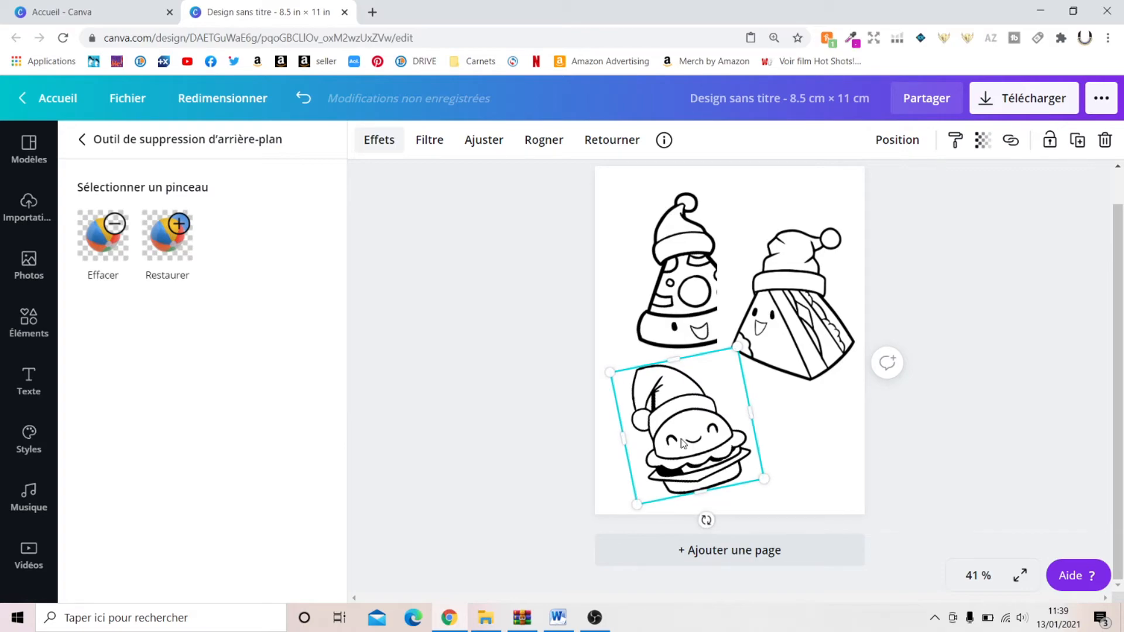
drag(683, 443, 694, 437)
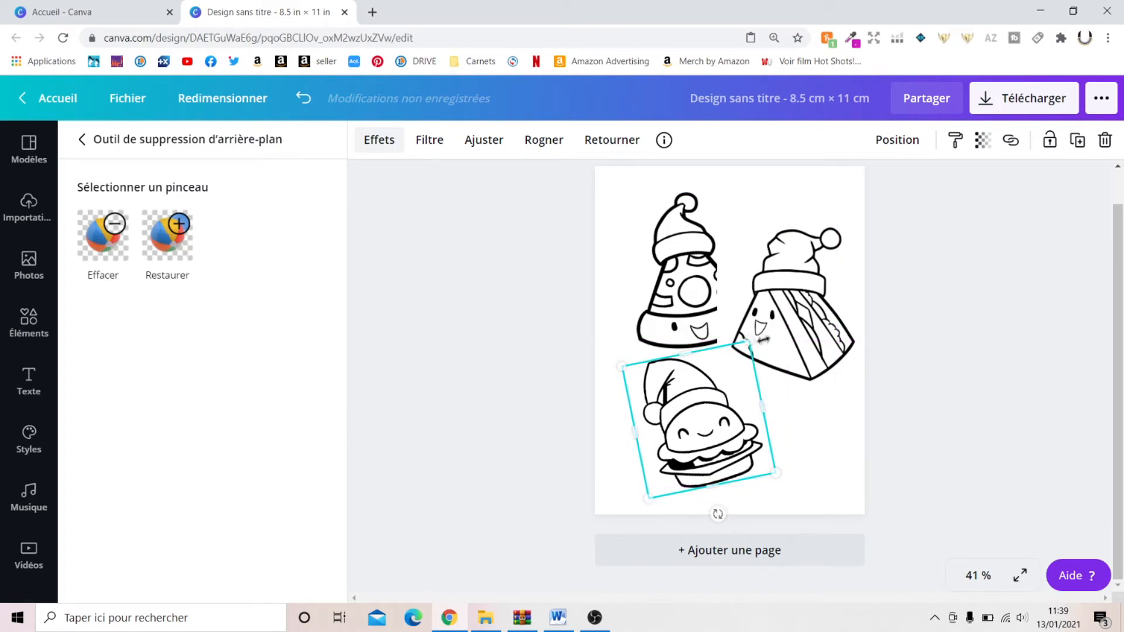
Step: Remove the sandwich drawing's background and move the sandwich lower, clear of the pizza
click(806, 310)
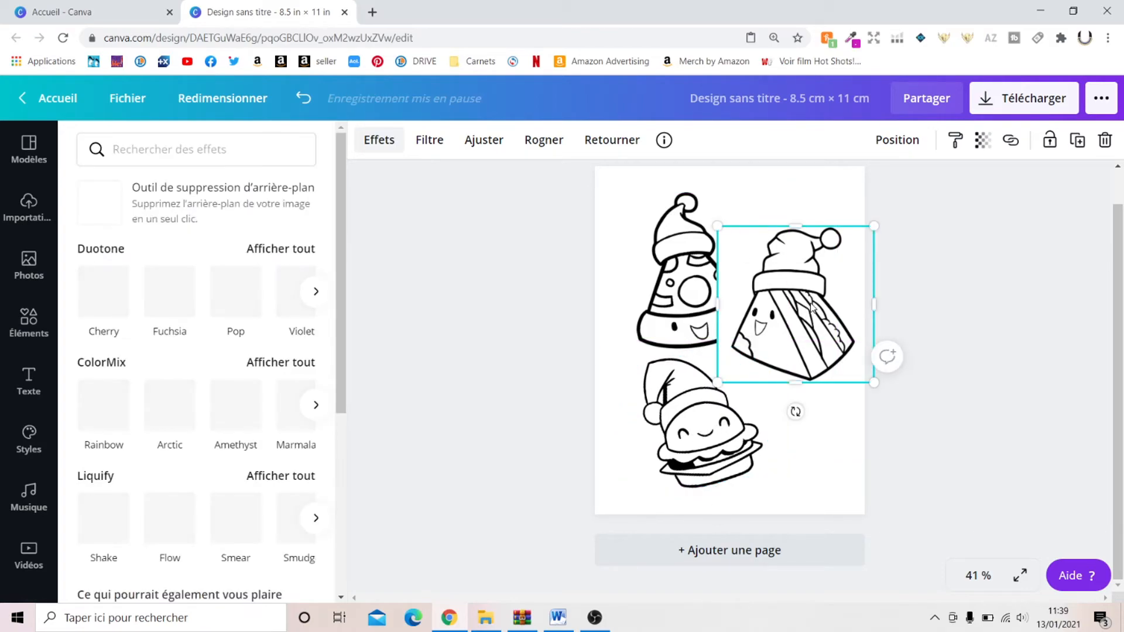
click(196, 205)
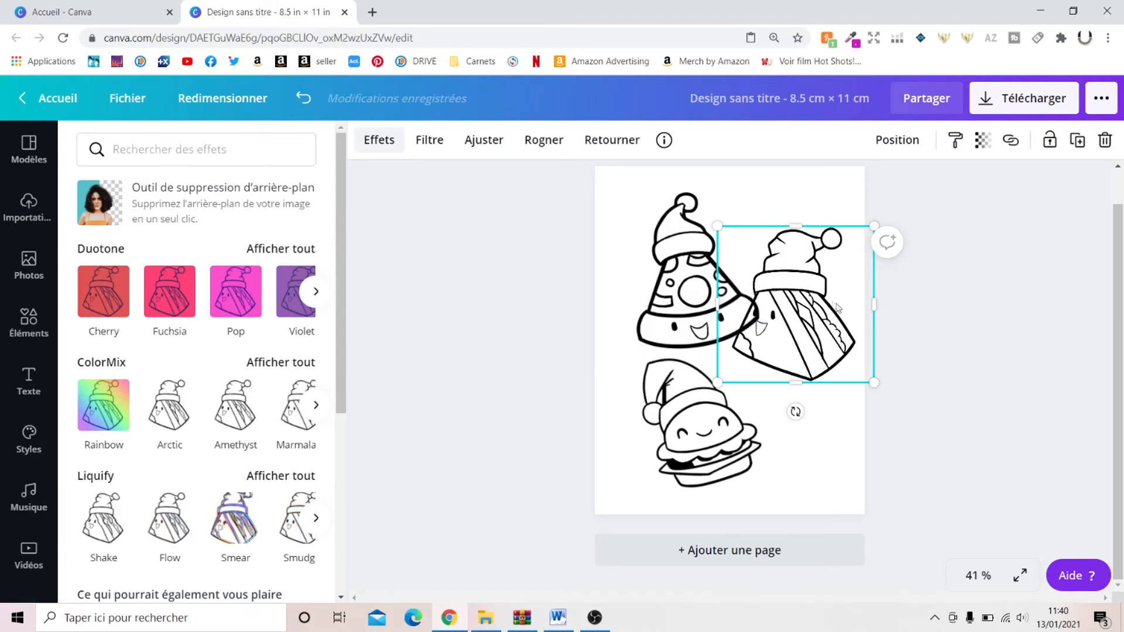
drag(827, 331, 839, 376)
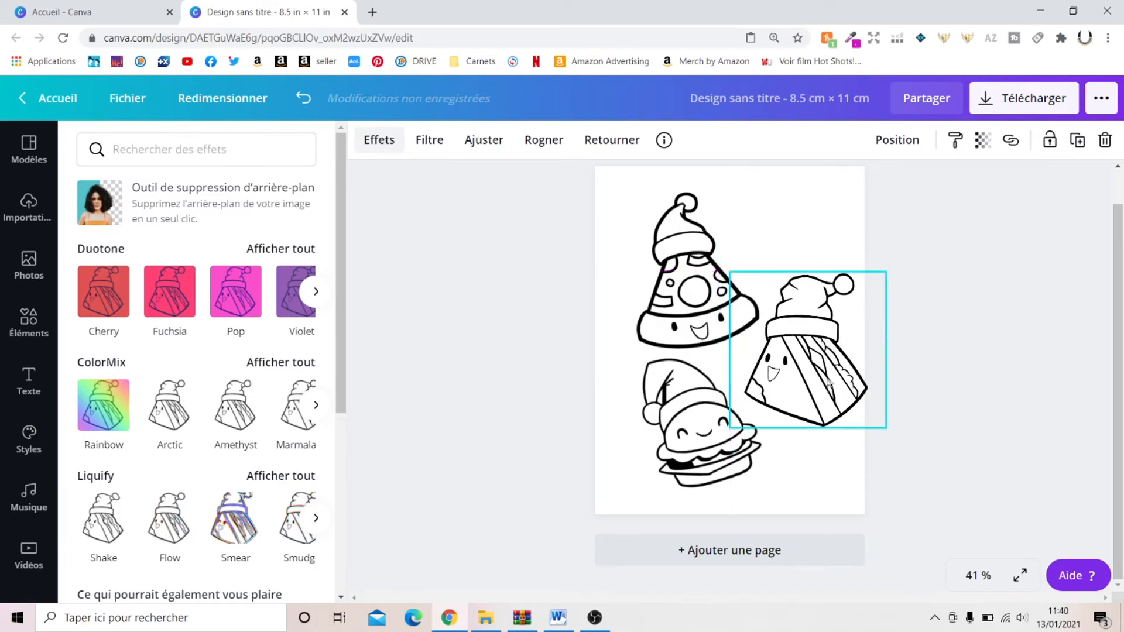
Step: Narrow the sandwich's frame, shrink it to about 3.6 × 4.2 cm, and tilt it slightly clockwise beside the burger
drag(885, 427, 837, 418)
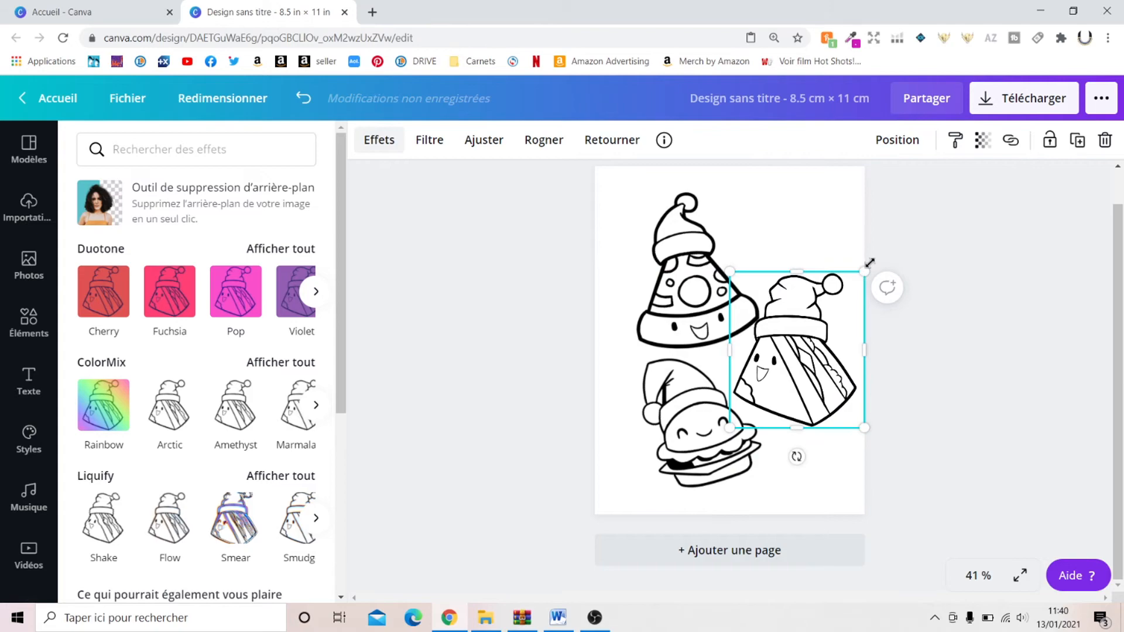
drag(856, 277, 845, 294)
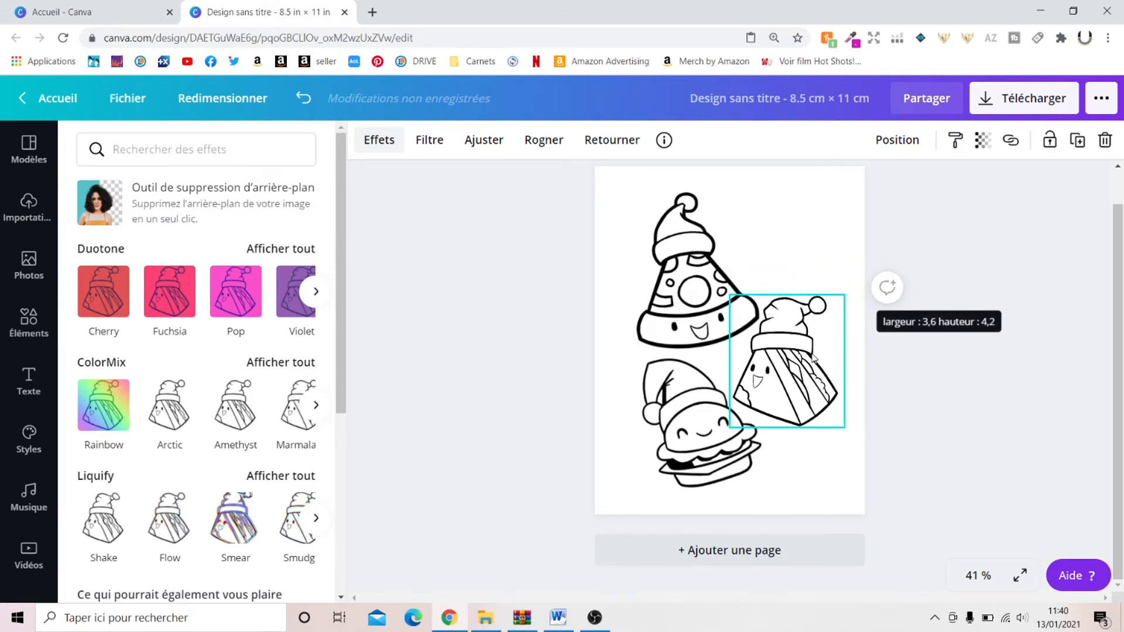
drag(813, 357, 821, 349)
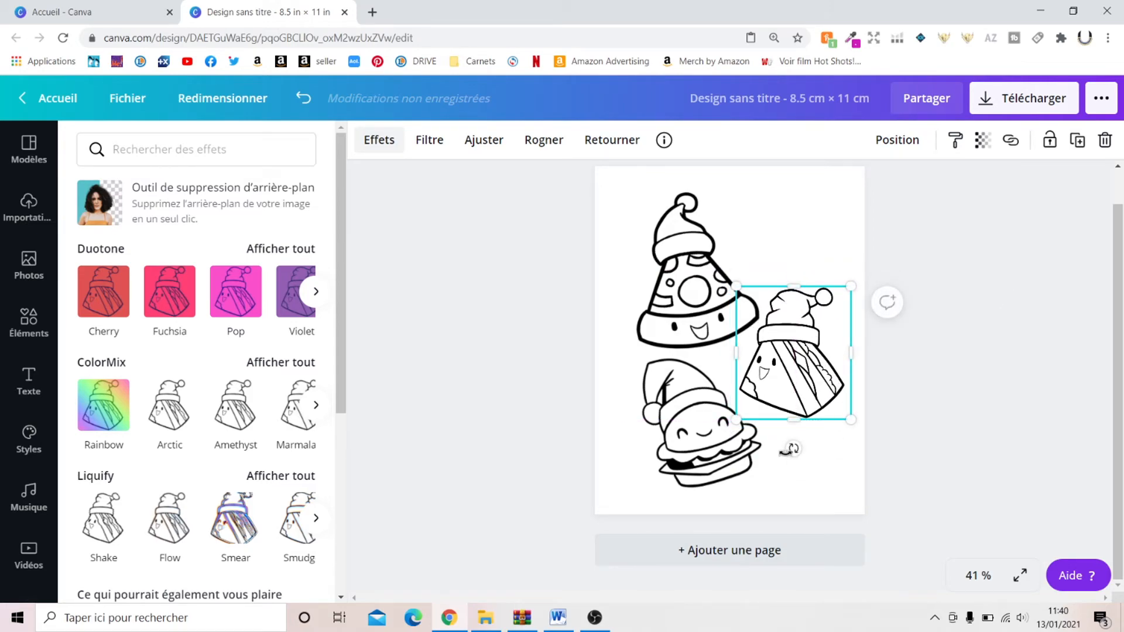
drag(792, 449, 798, 409)
click(877, 438)
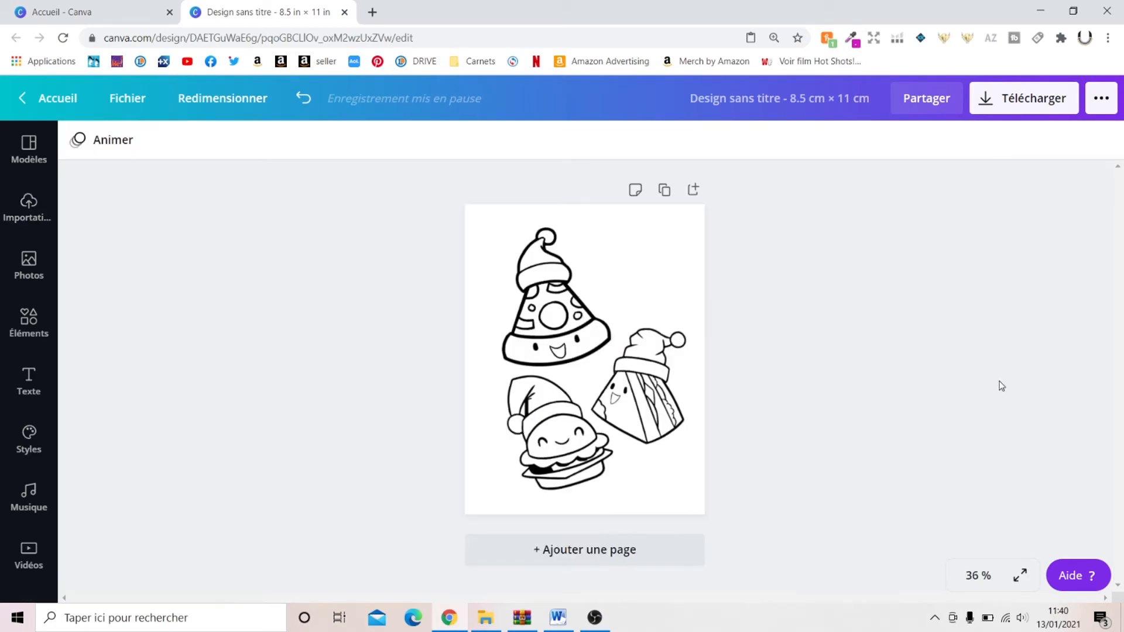